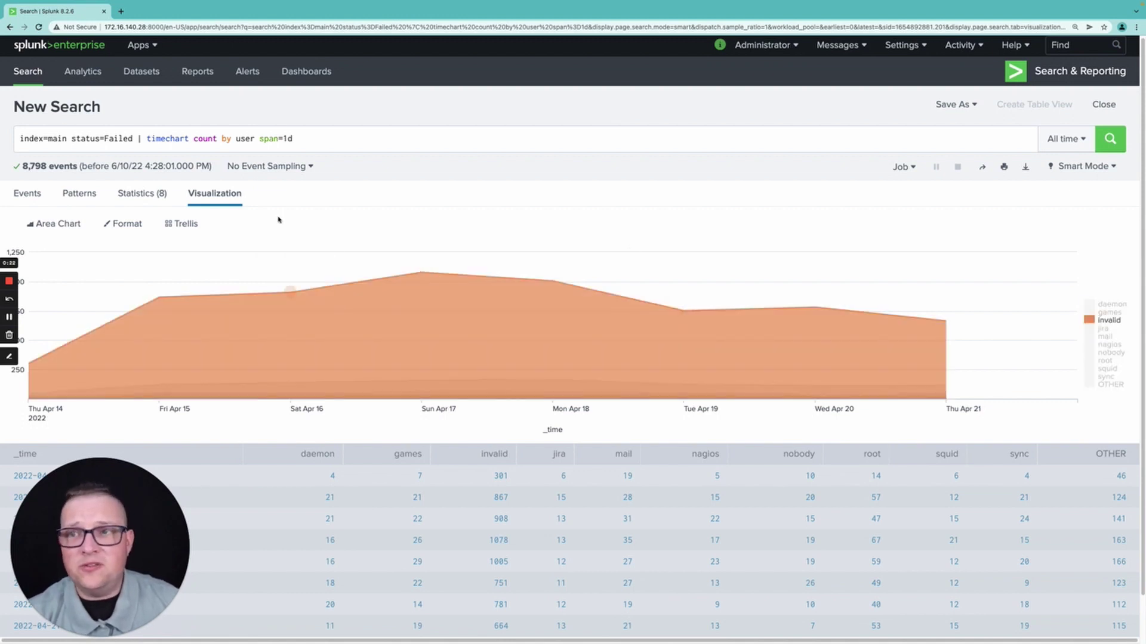
Save the daily failed-logins-by-user timechart search as a new report titled Users_failed
left_click(375, 135)
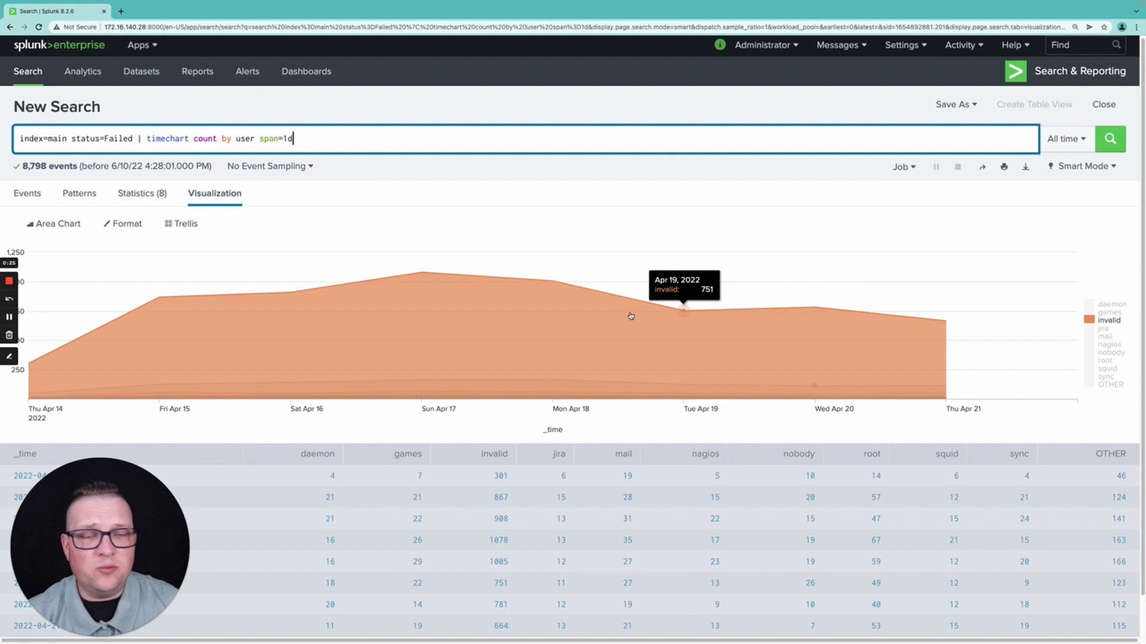
mouse_move(397, 267)
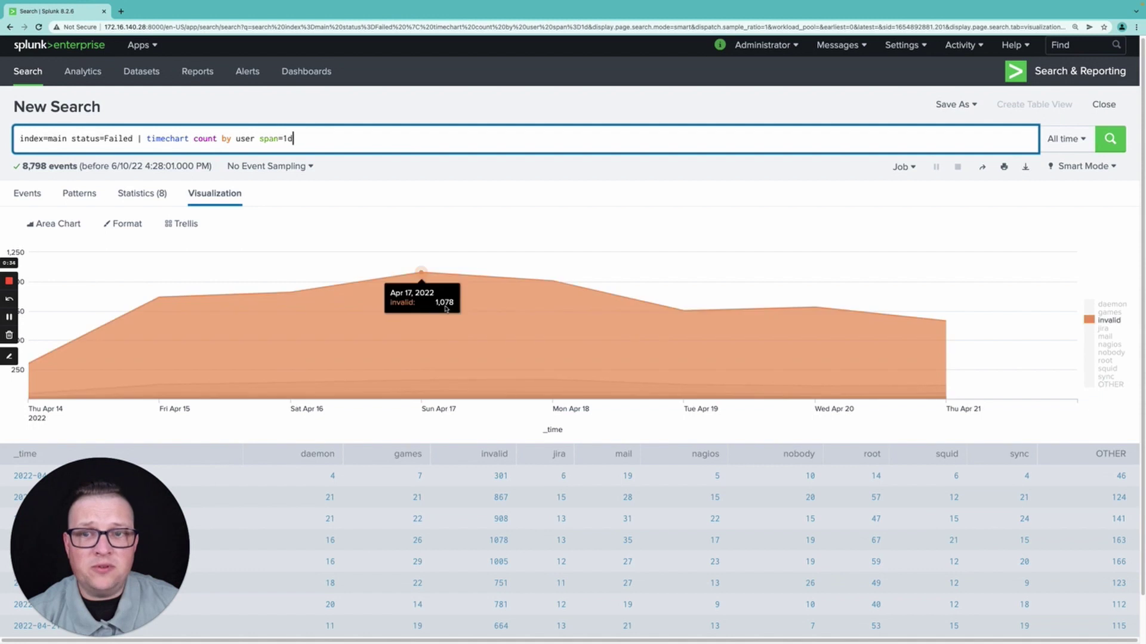
mouse_move(495, 313)
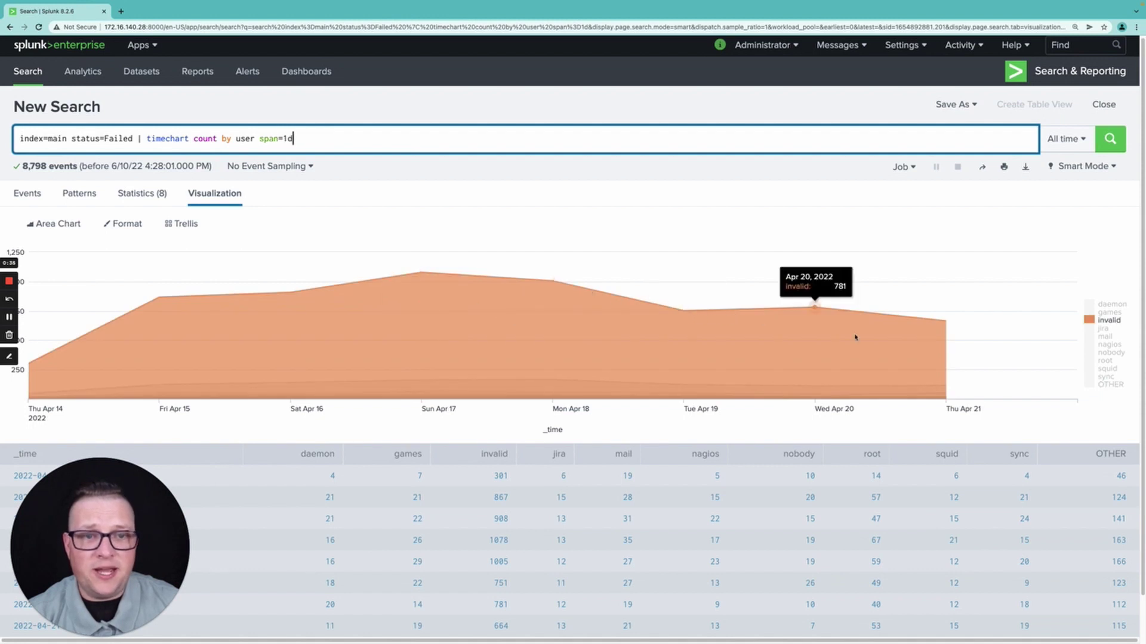
left_click(856, 241)
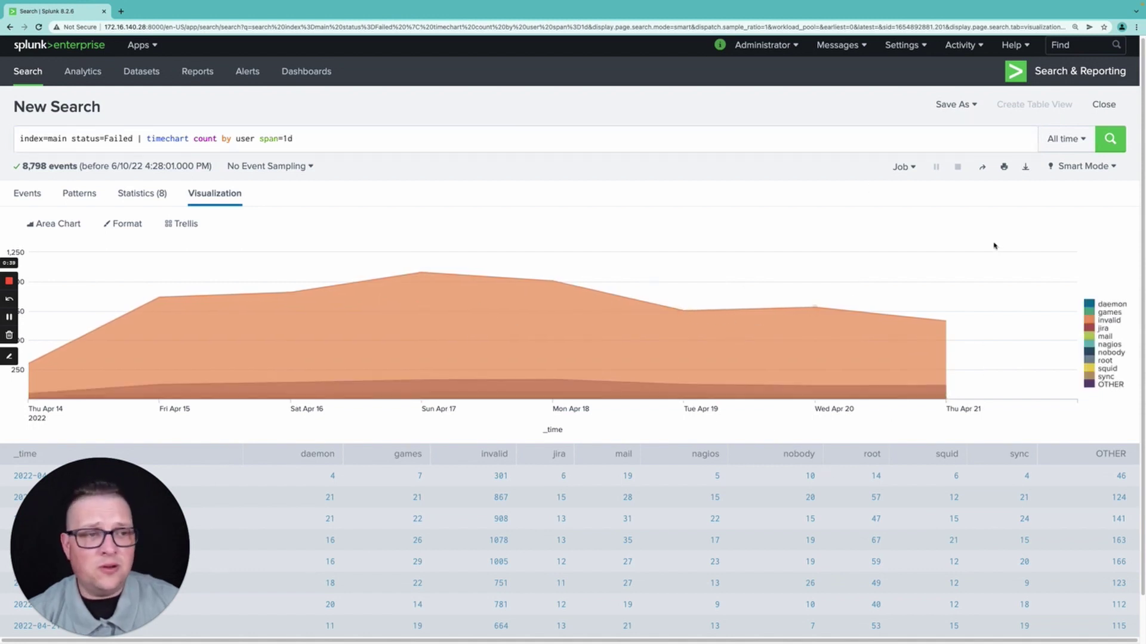
left_click(972, 107)
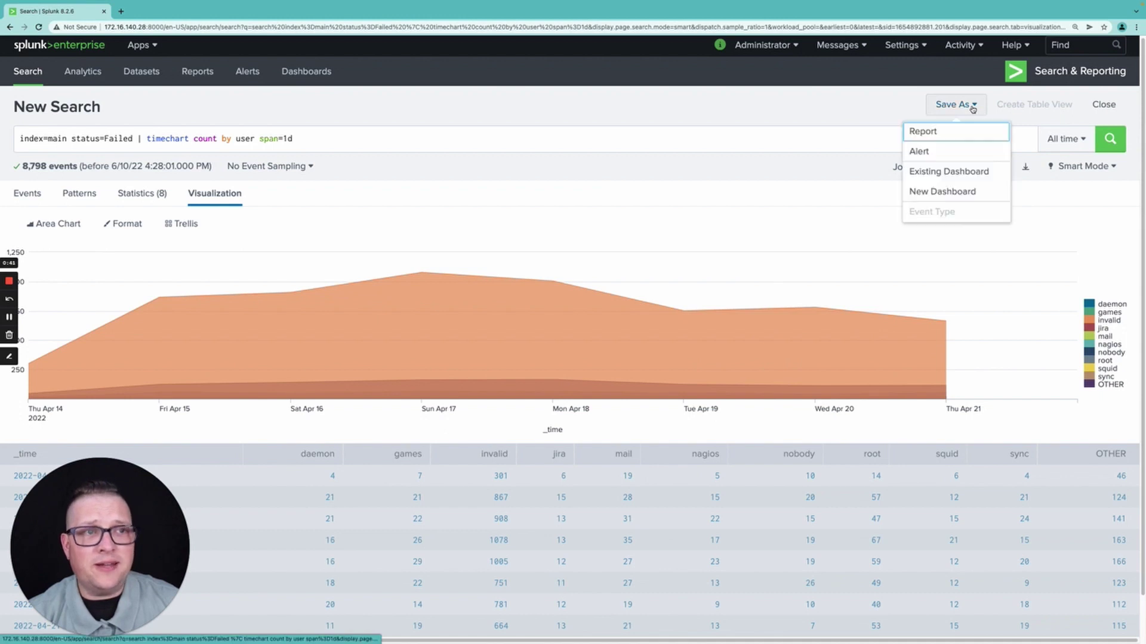
left_click(941, 132)
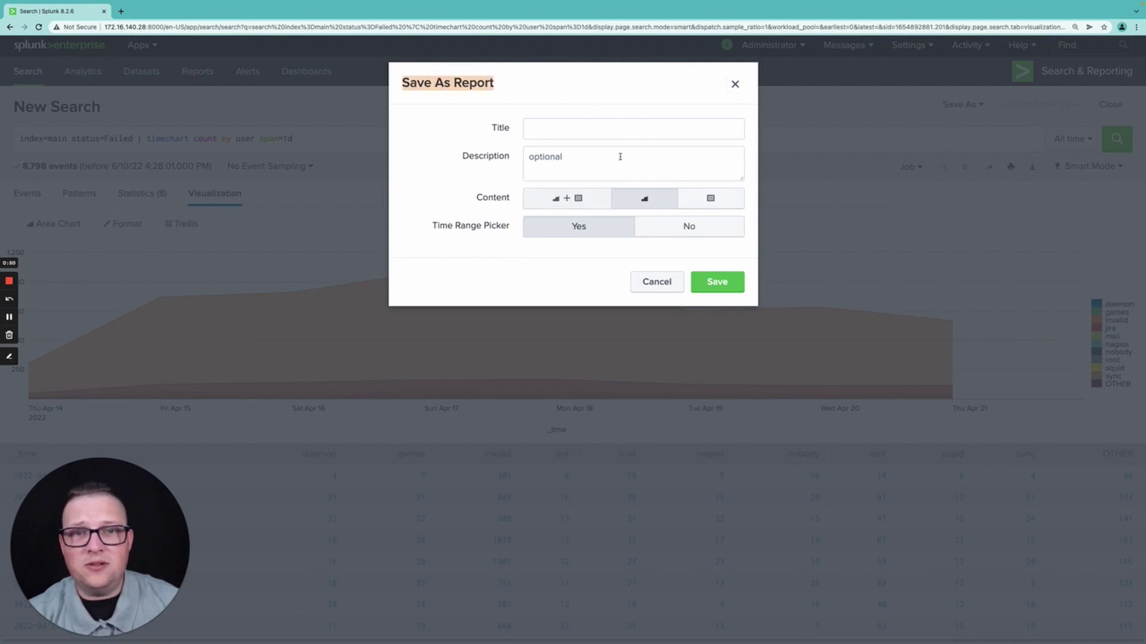
left_click(546, 167)
left_click(676, 135)
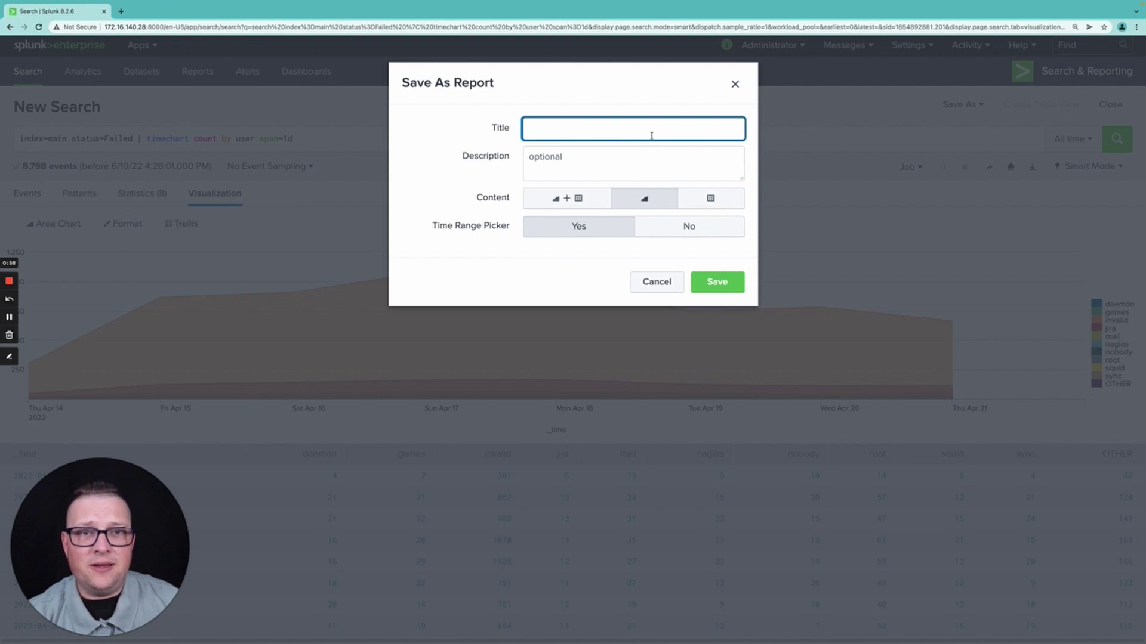
type("U")
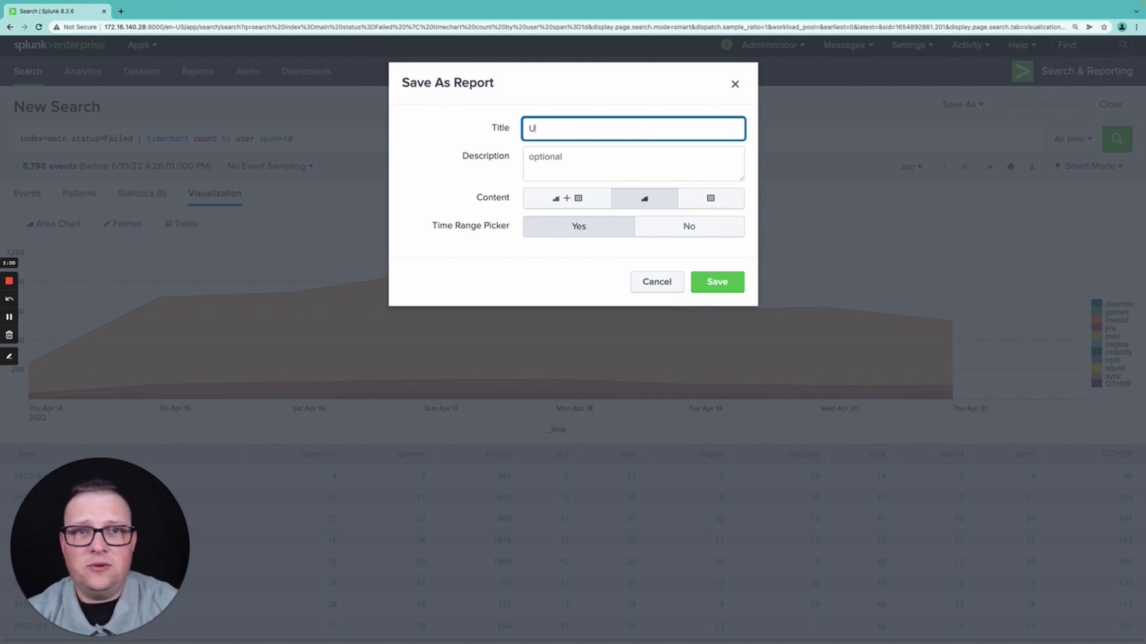
type("sers_failed")
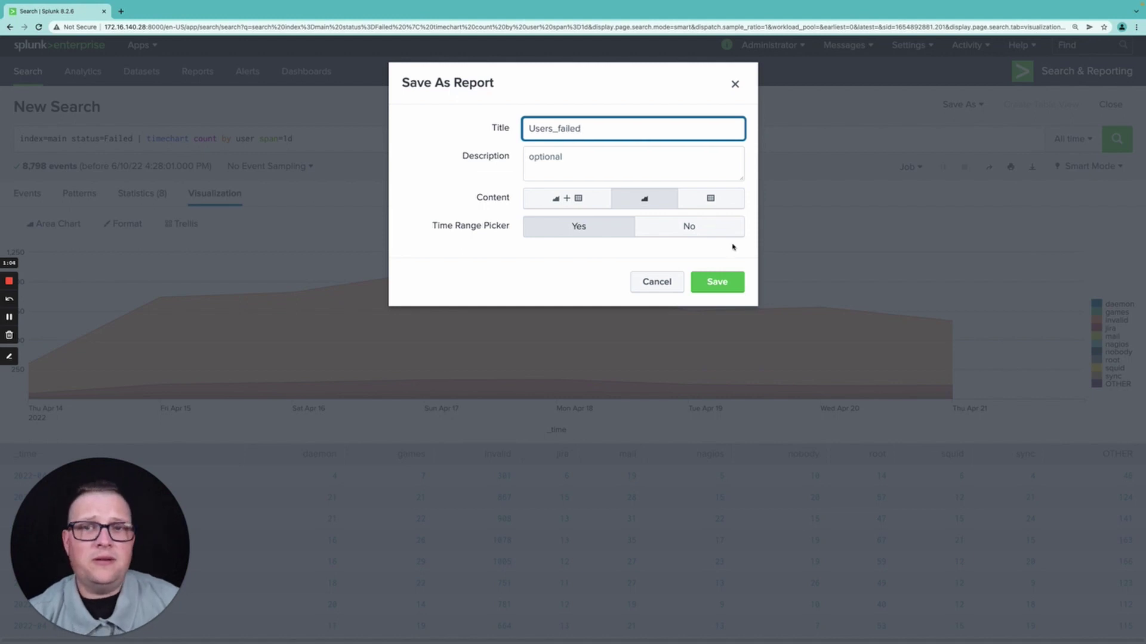
left_click(722, 280)
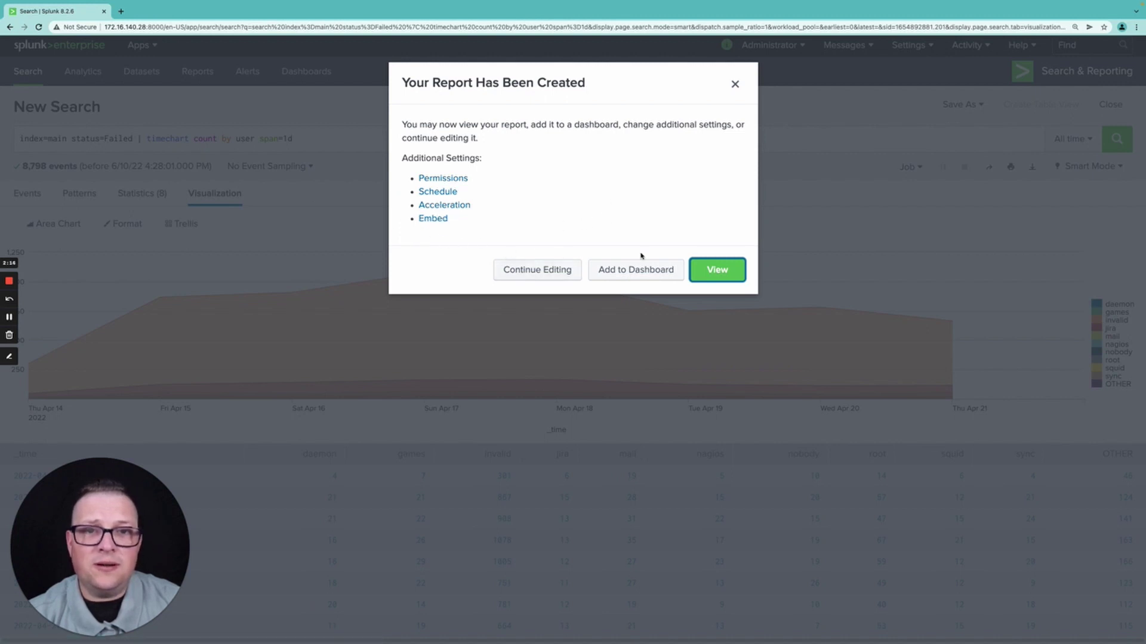
Resume editing the Users_failed search and rerun it with span=1w
left_click(529, 271)
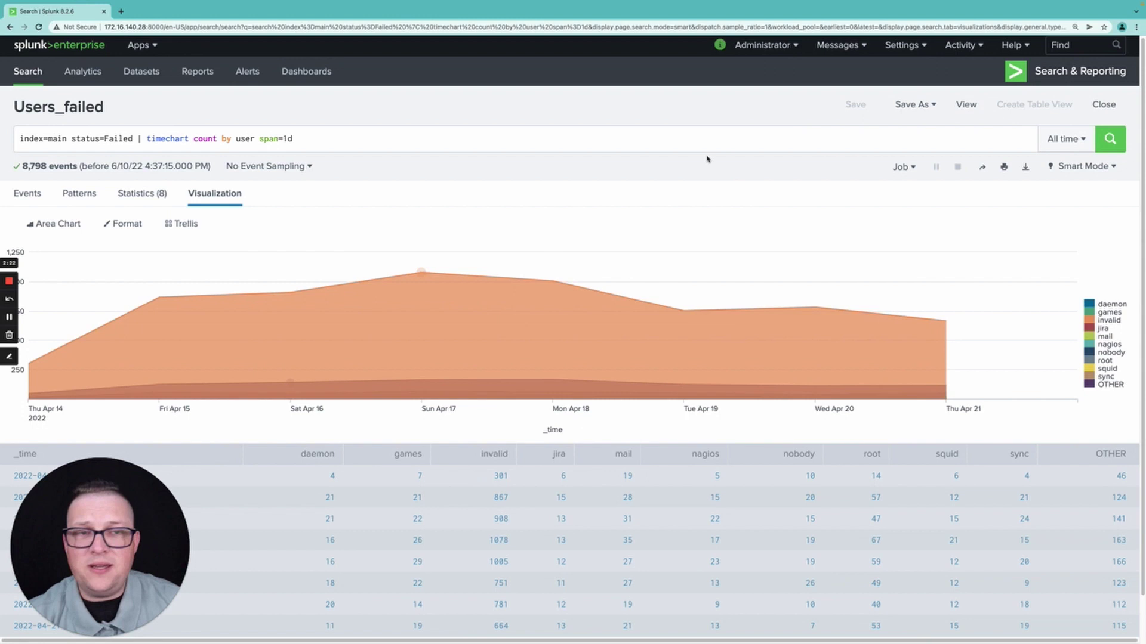
left_click(371, 137)
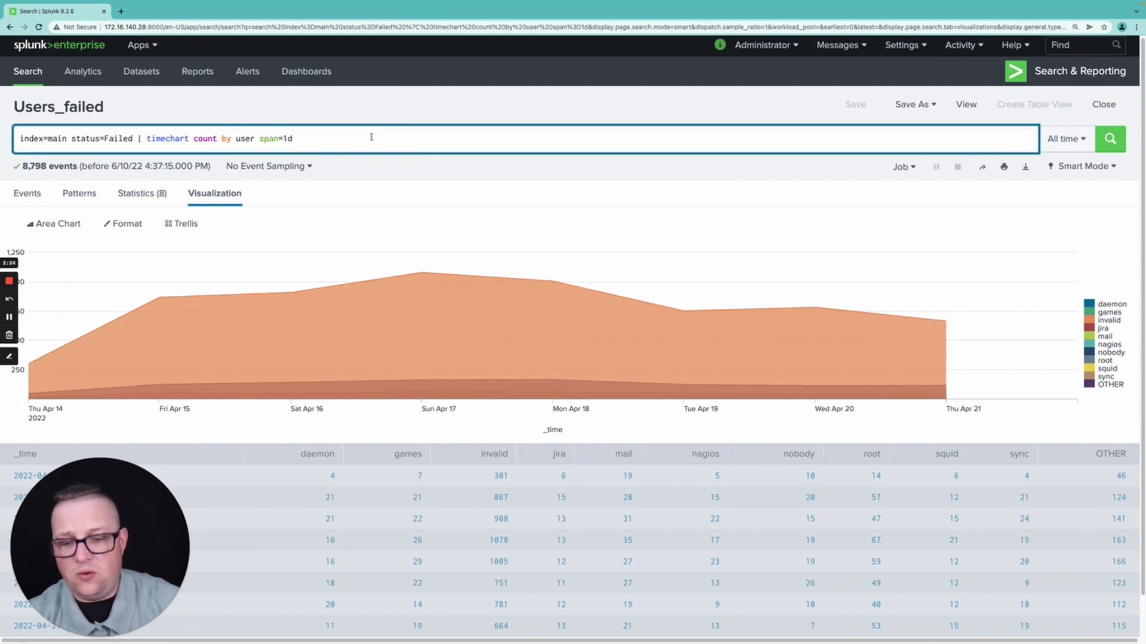
key("BackSpace")
key("BackSpace")
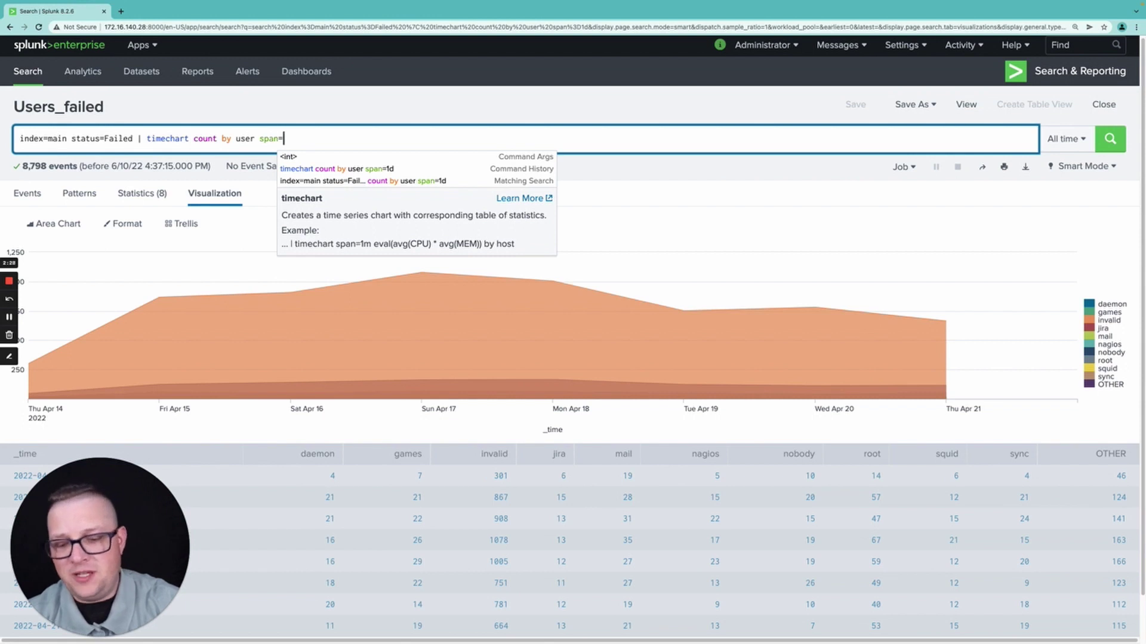
type("1w")
key("Return")
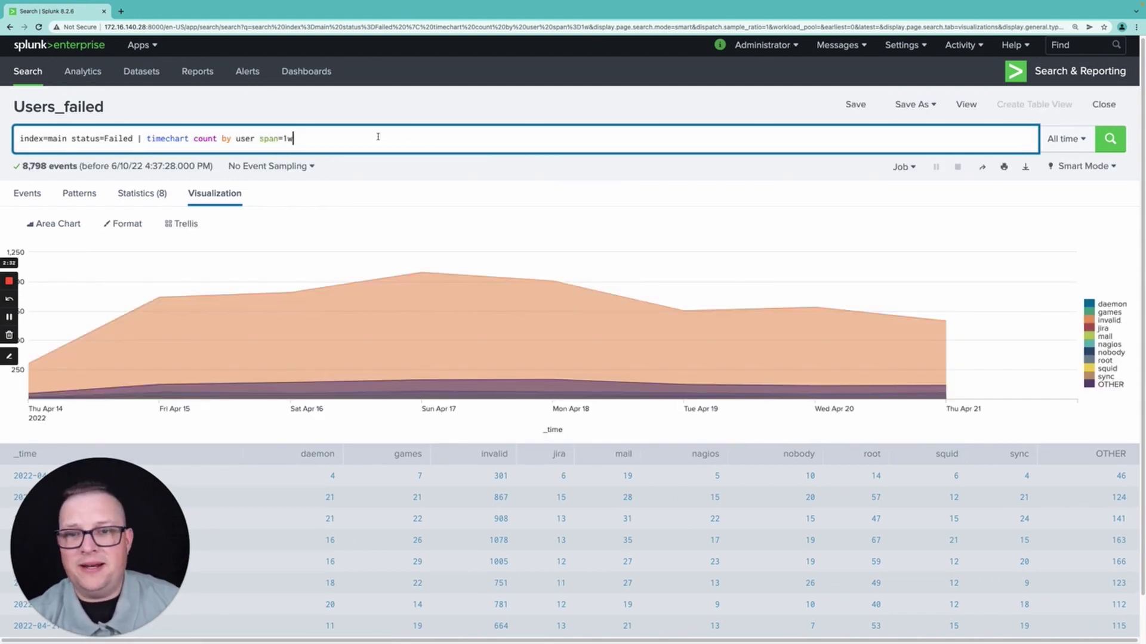
Change the span to 2d and rerun the search
key("BackSpace")
key("BackSpace")
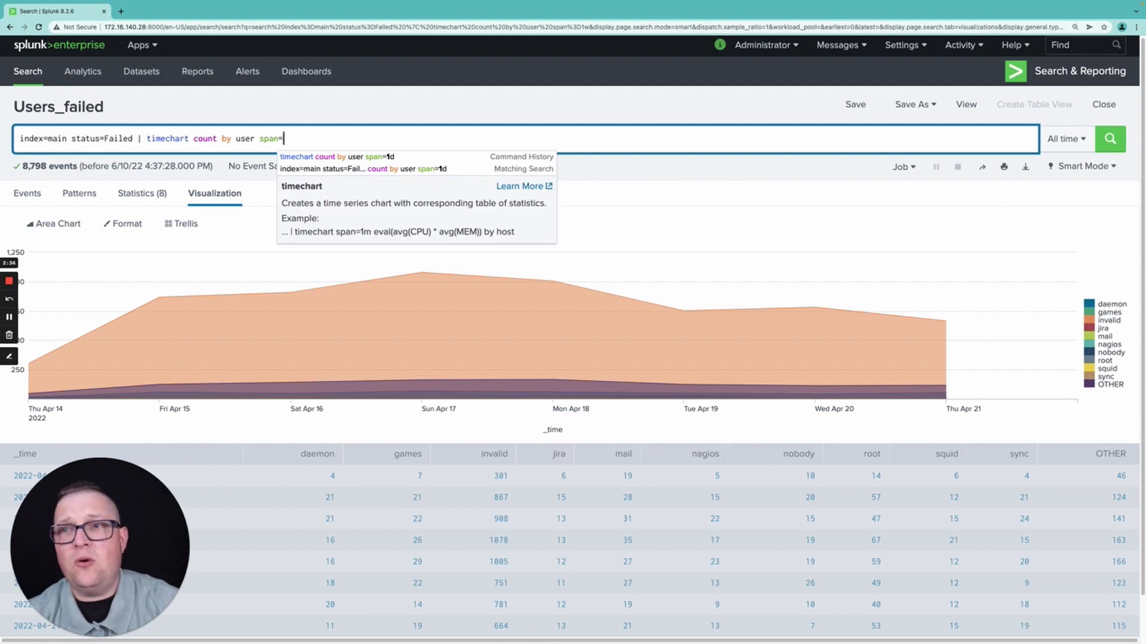
type("2d")
key("Return")
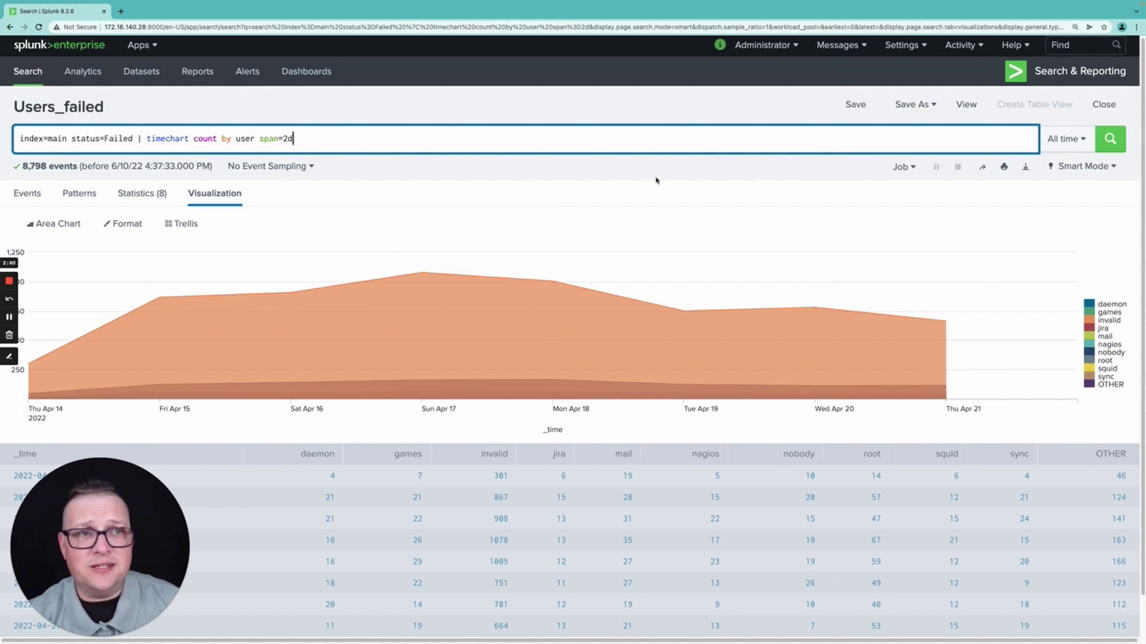
Save the Users_failed report with its span=2d query and dismiss the confirmation
left_click(855, 104)
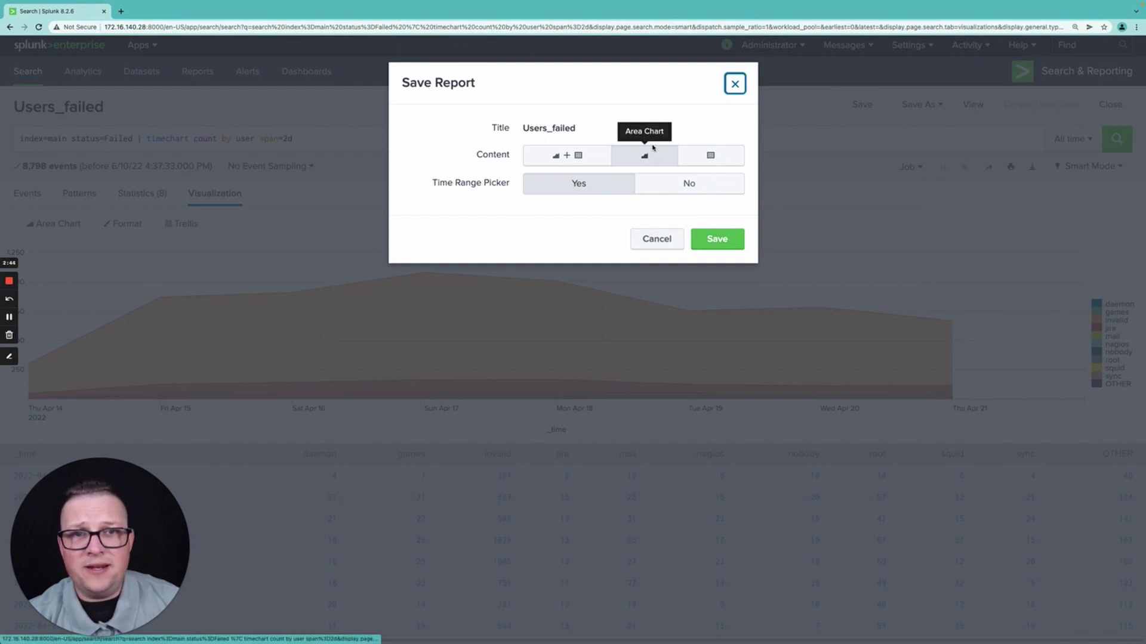
left_click(719, 239)
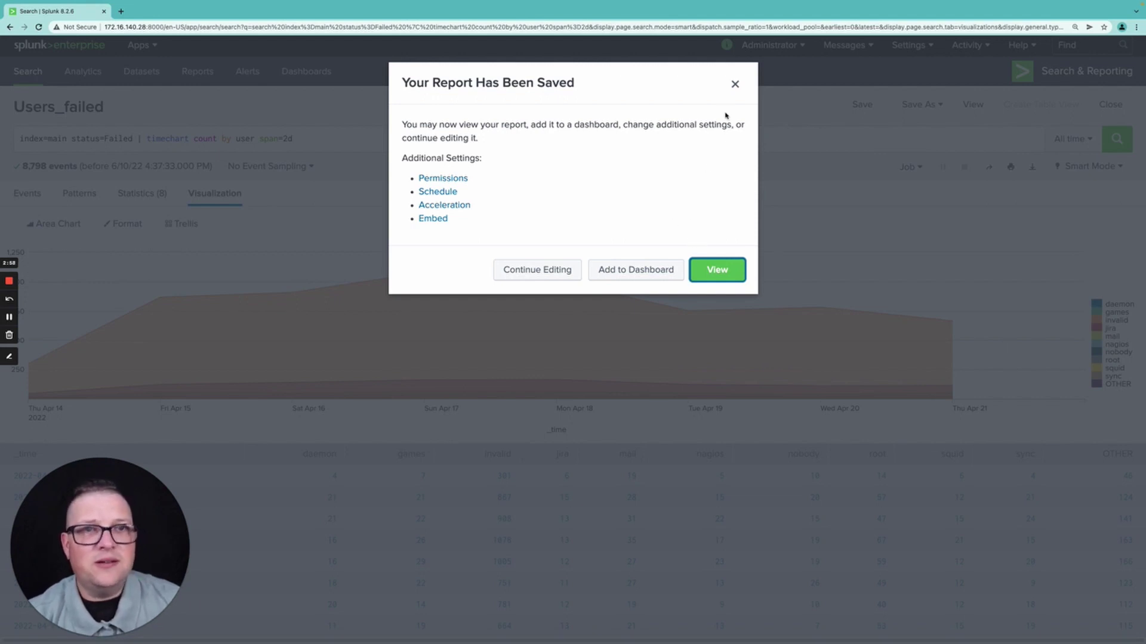
left_click(735, 84)
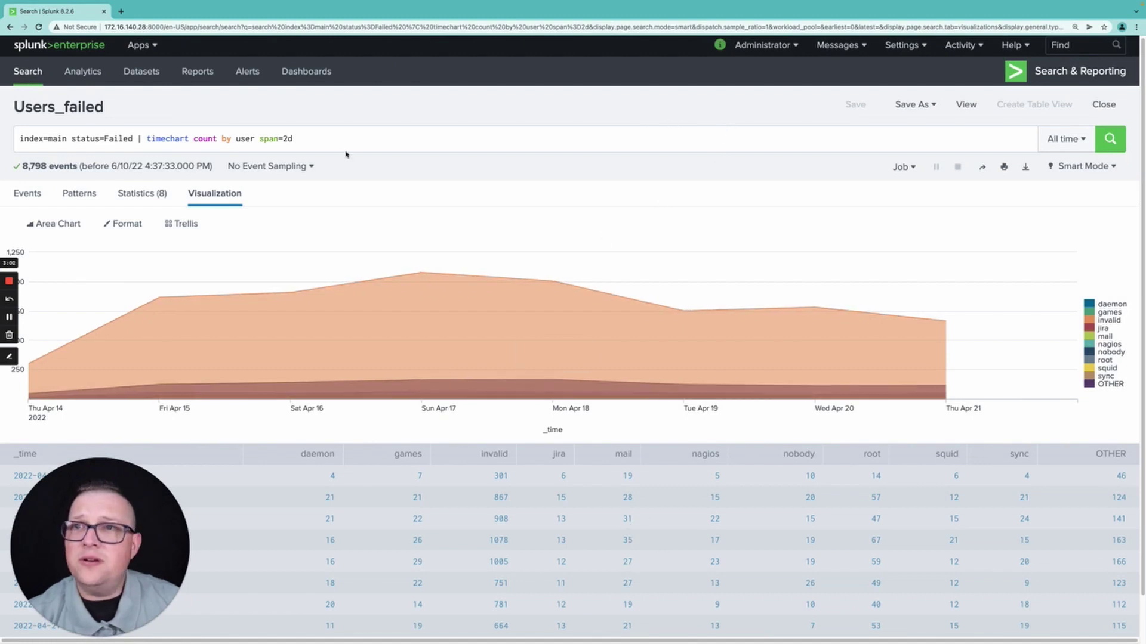
Go to the Dashboards page and skip the welcome tour
left_click(318, 70)
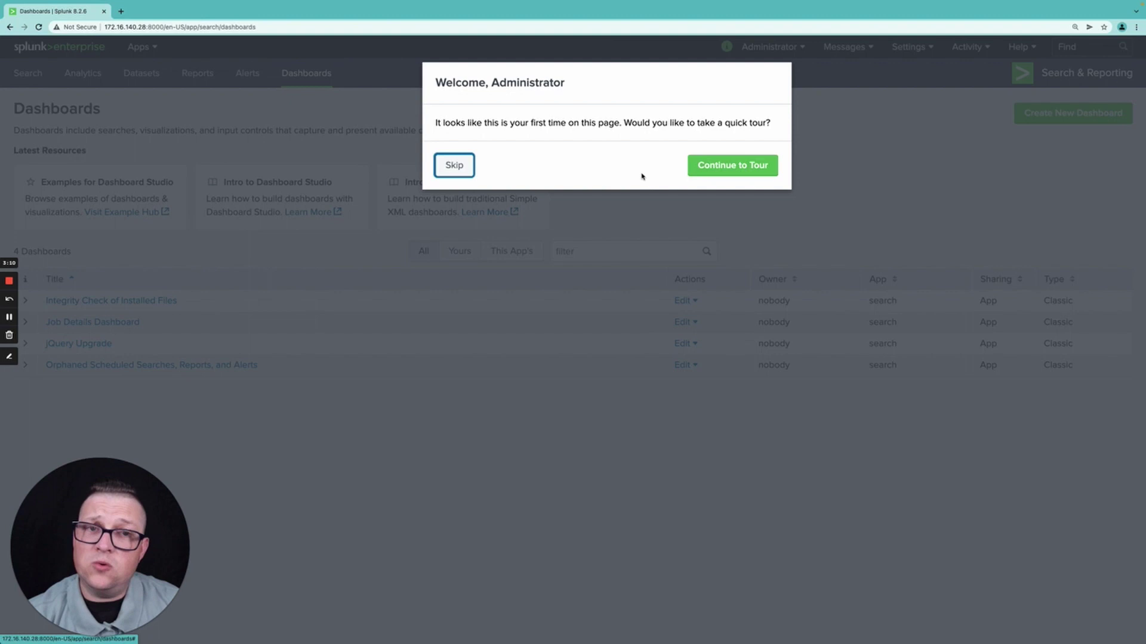
left_click(464, 170)
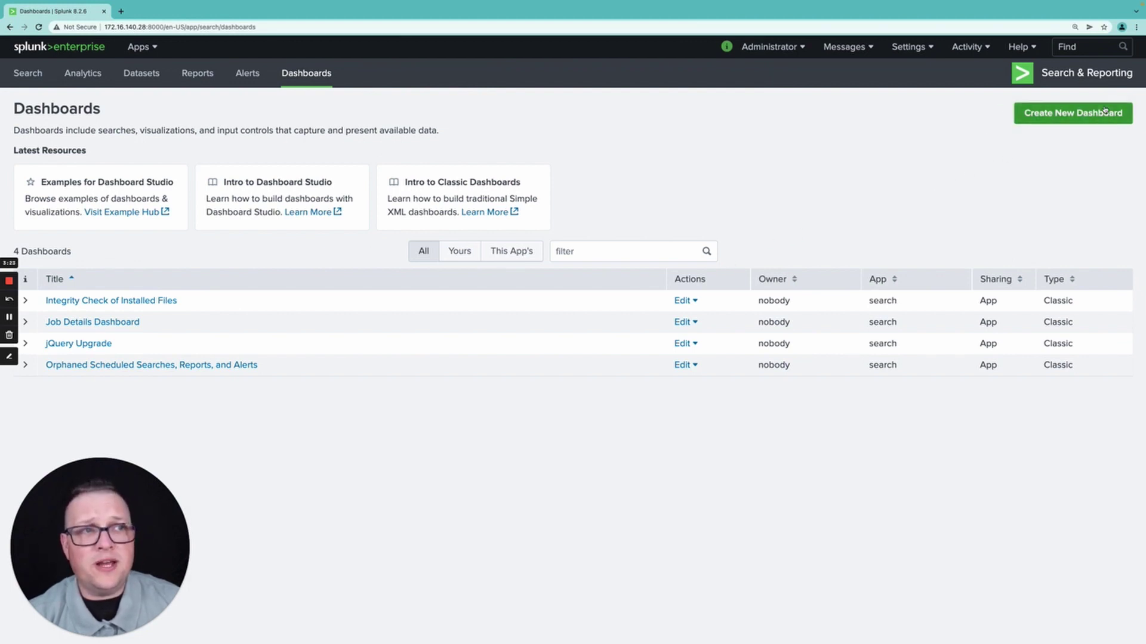
Start a new dashboard titled FancyDashboard with the description 'The fanciest of data'
left_click(1068, 113)
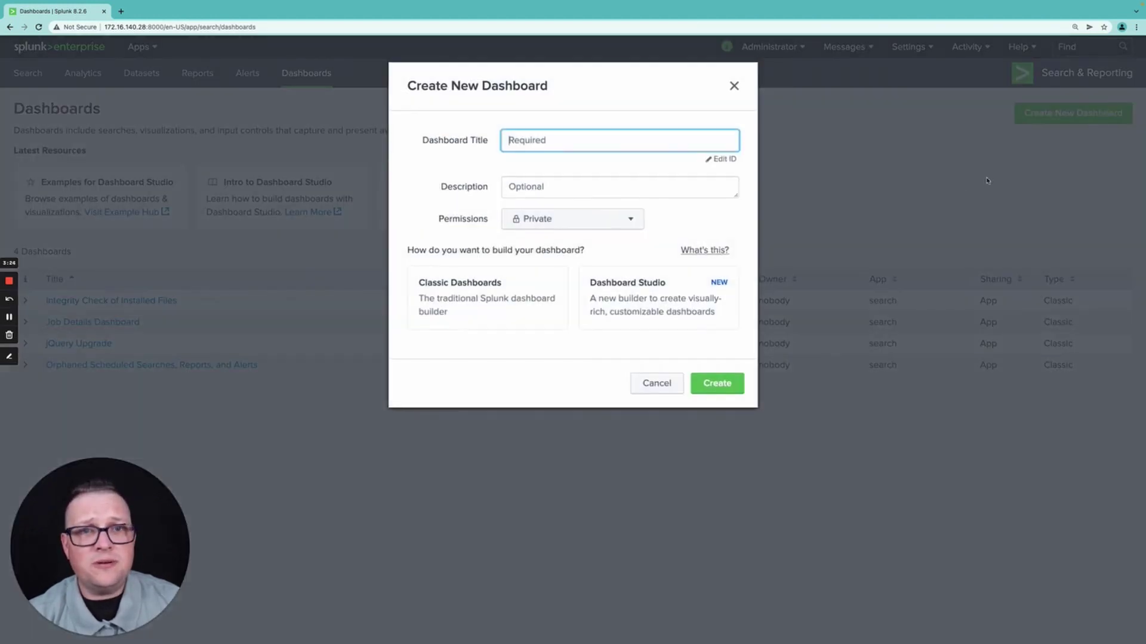
left_click(592, 143)
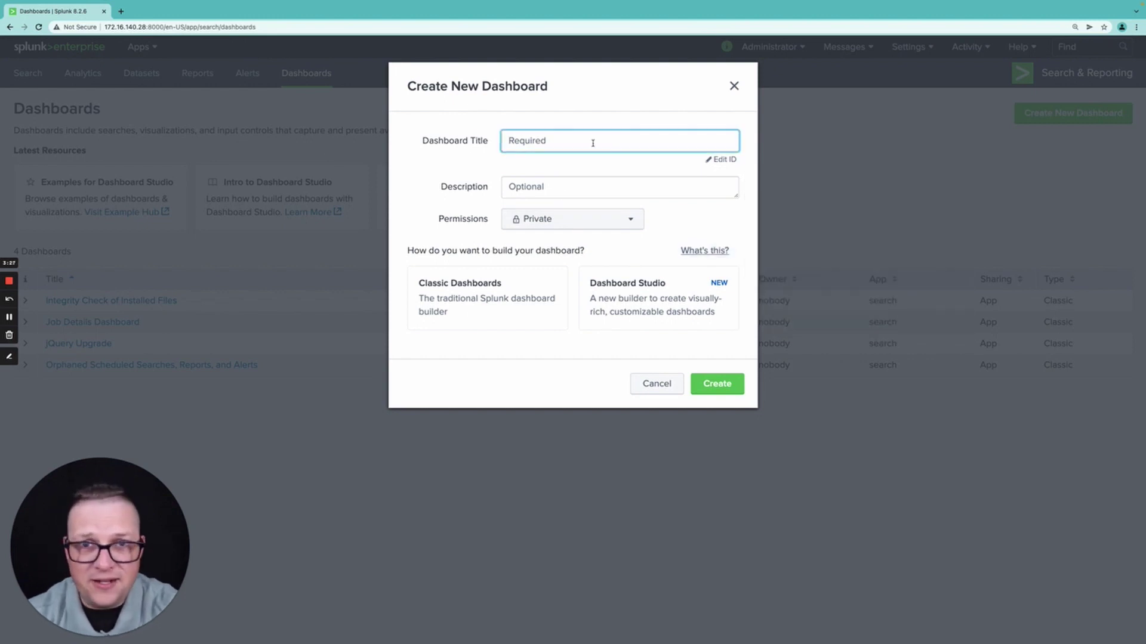
type("Fancy")
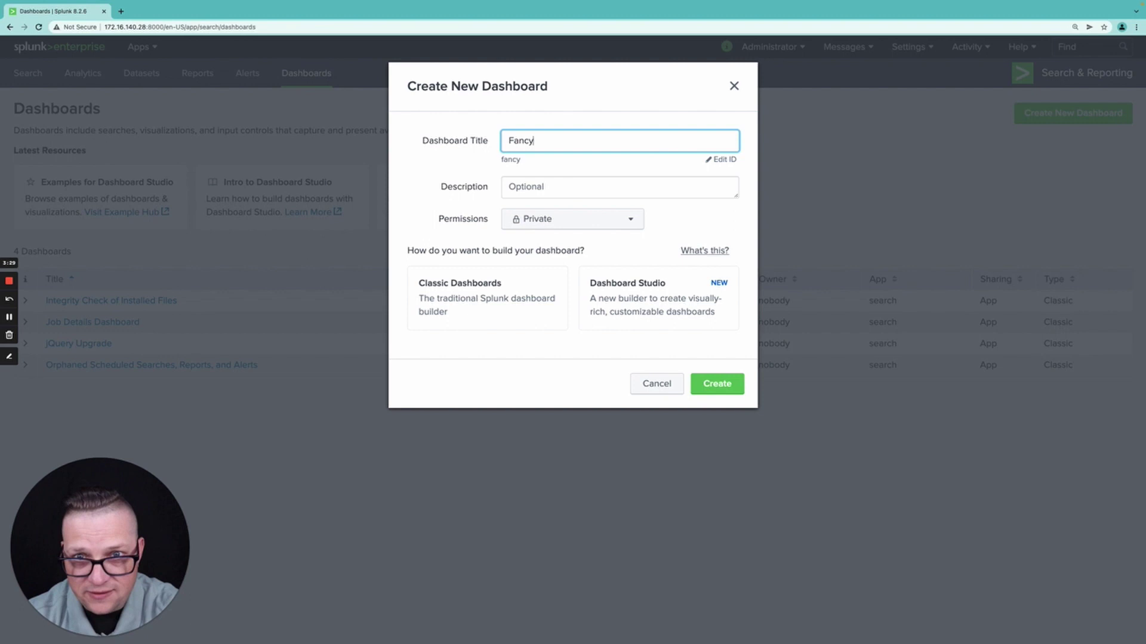
type("Dan")
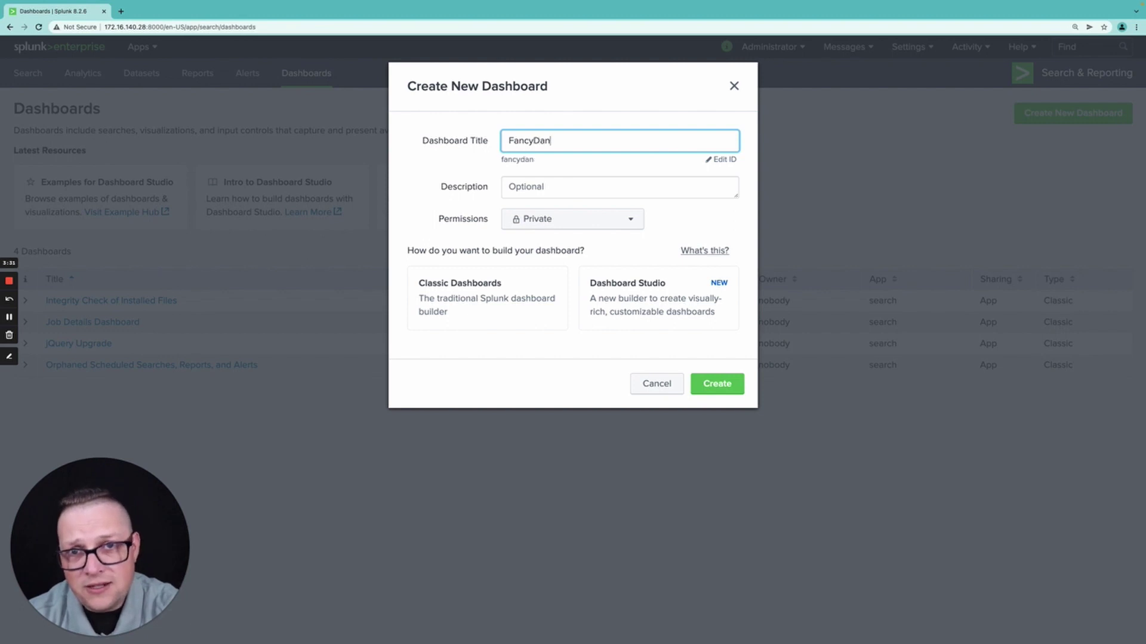
key("BackSpace")
type("shboard")
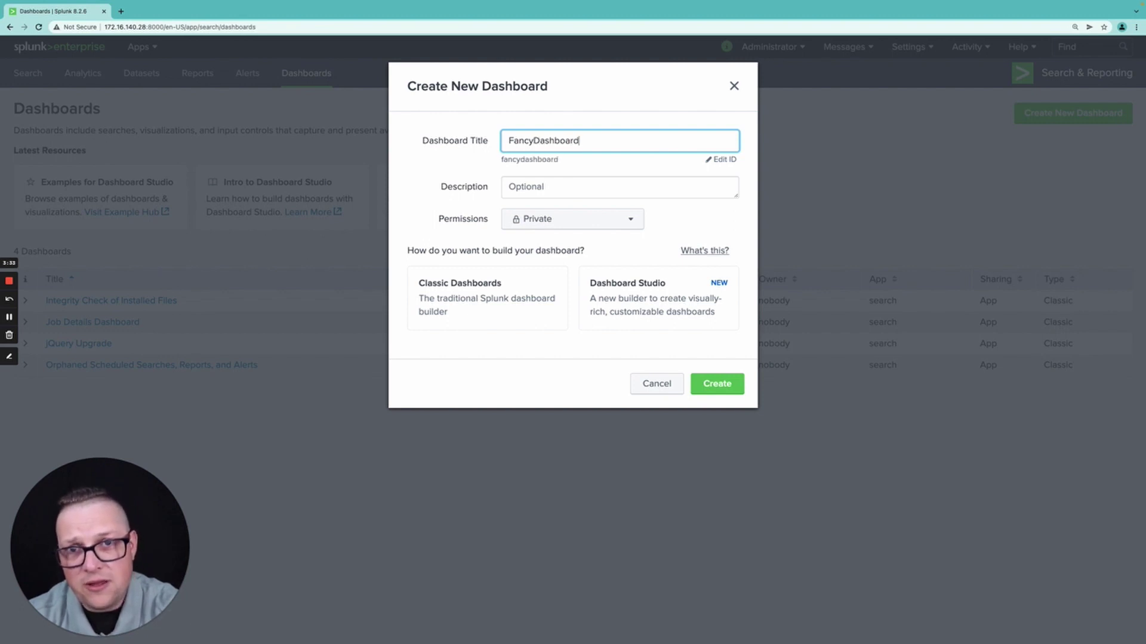
left_click(556, 192)
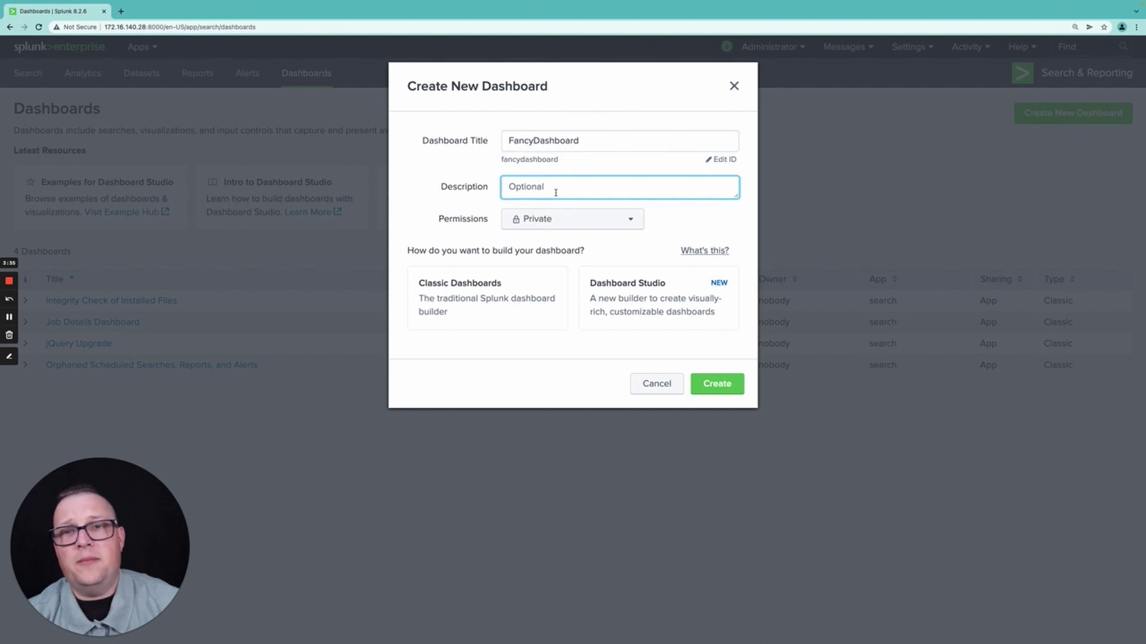
type("The")
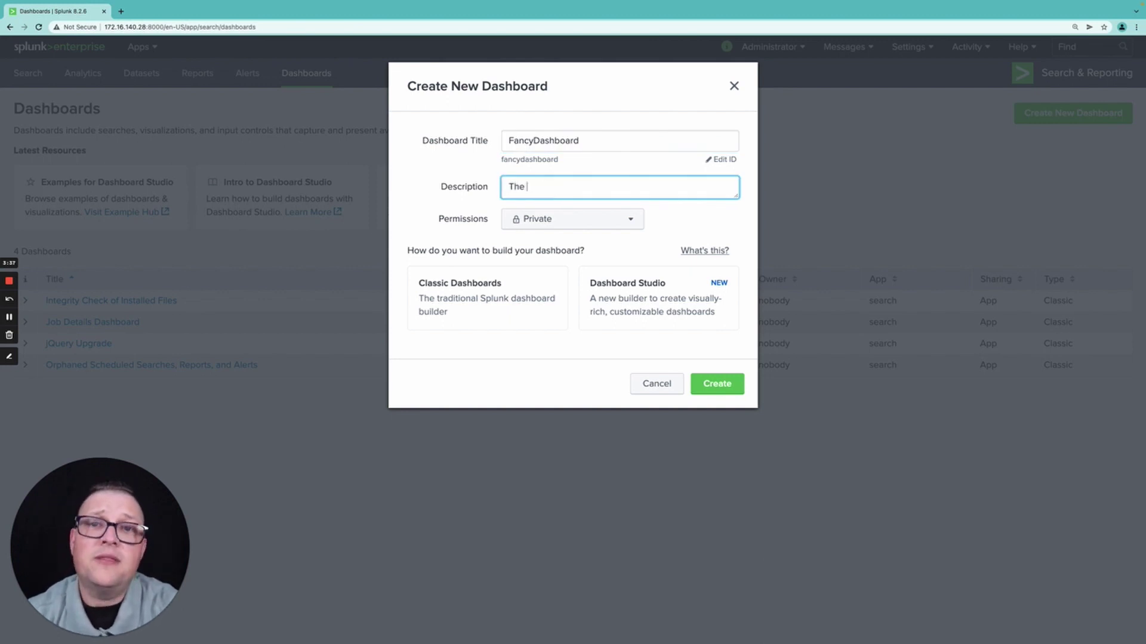
type("f data")
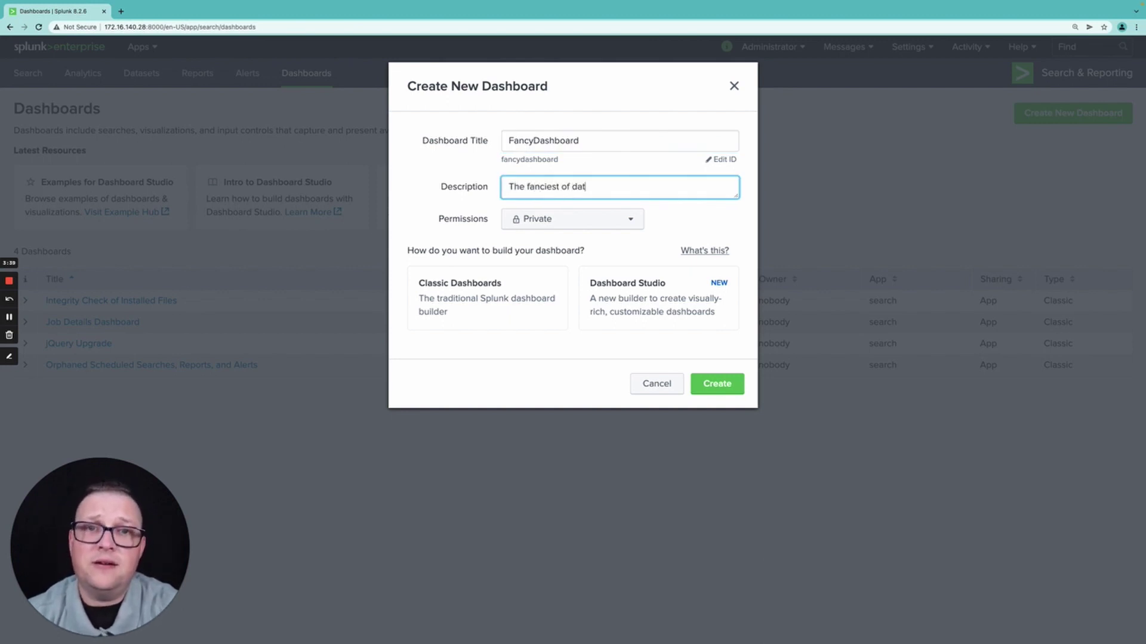
Keep the dashboard Private, choose Classic Dashboards, and create it
left_click(600, 221)
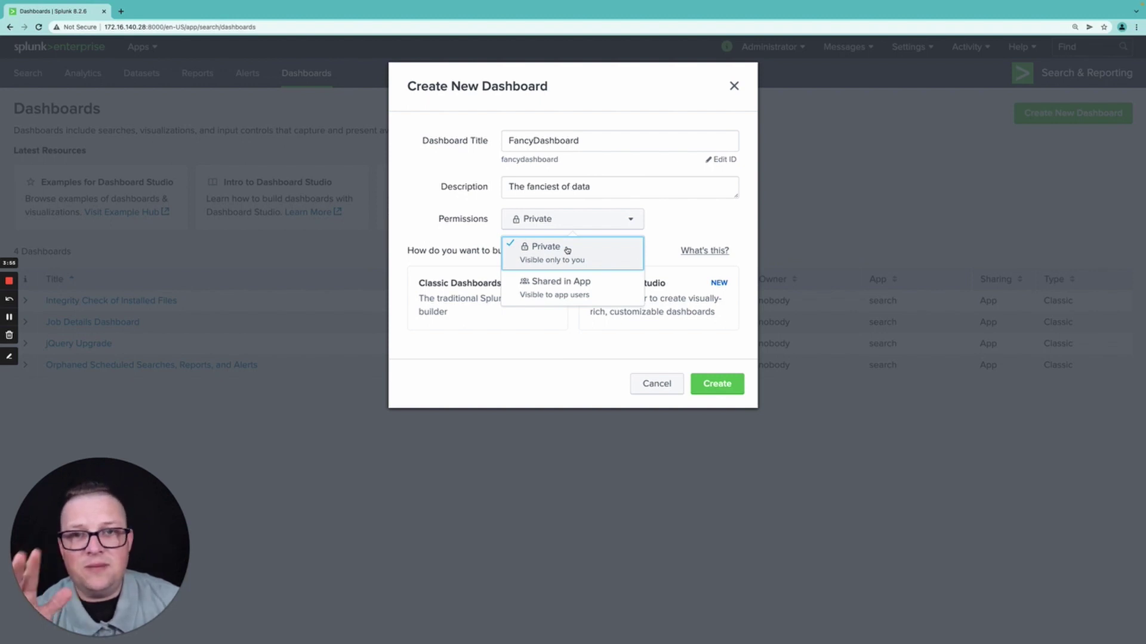
left_click(525, 249)
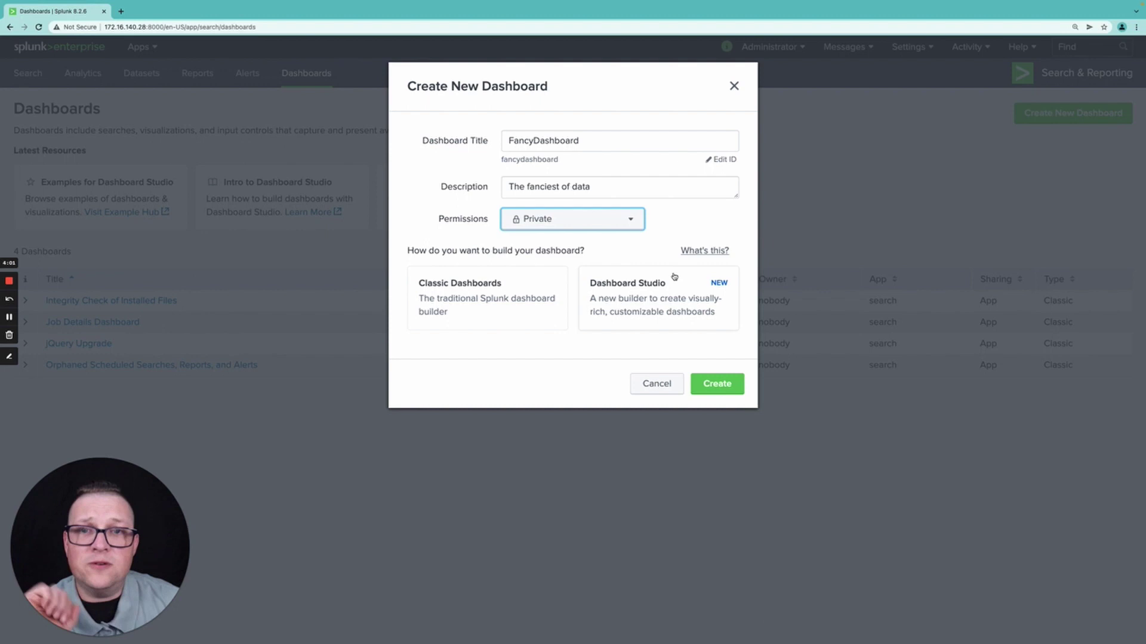
left_click(513, 288)
left_click(716, 385)
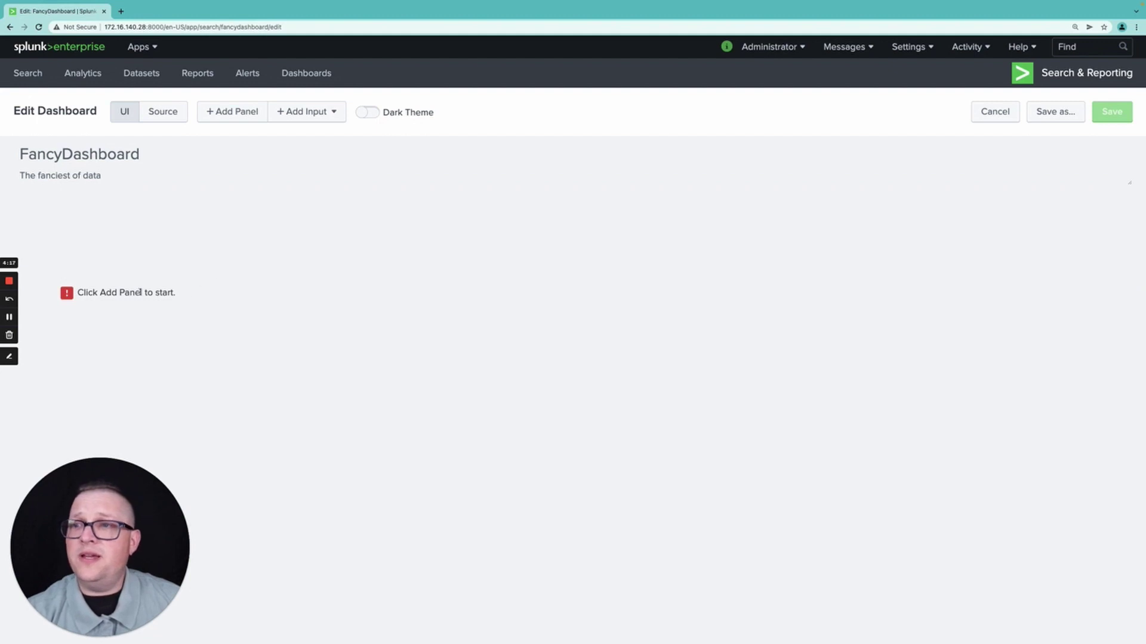
Look over the input types in the Add Input list of the empty FancyDashboard
left_click_drag(120, 291, 162, 290)
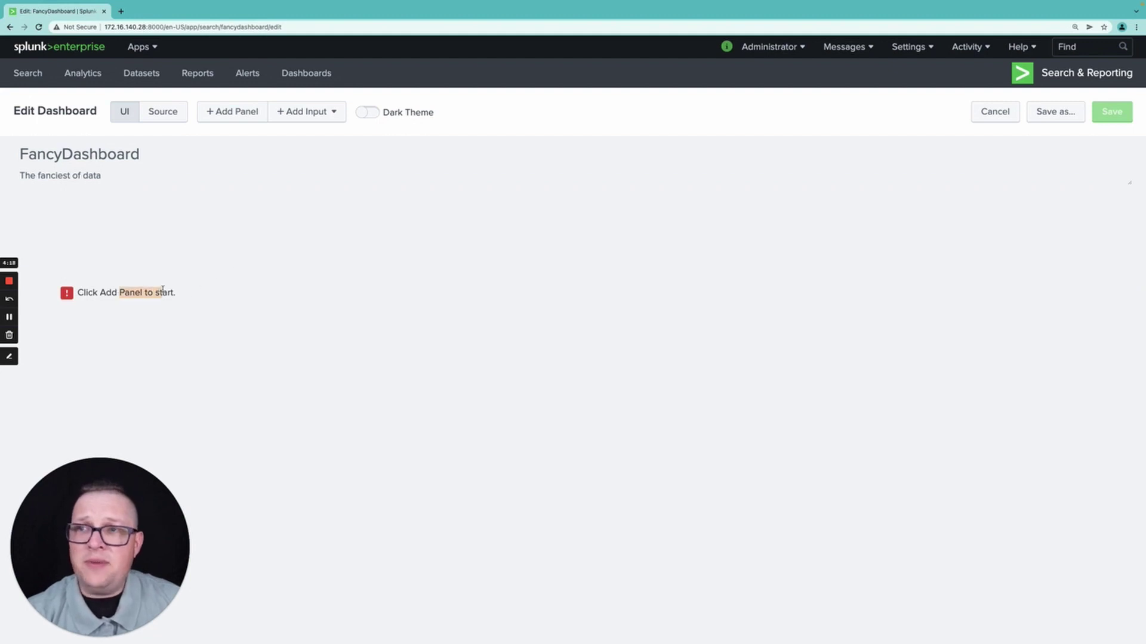
left_click(309, 114)
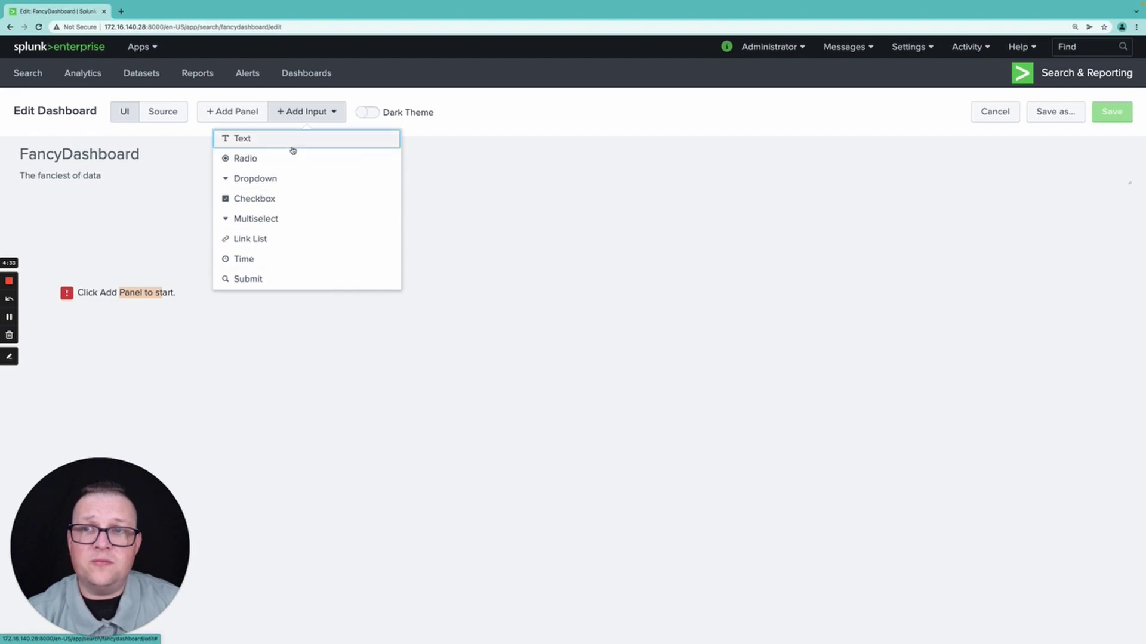
left_click(685, 233)
Add the Users_failed report as a panel from New from Report
left_click(232, 112)
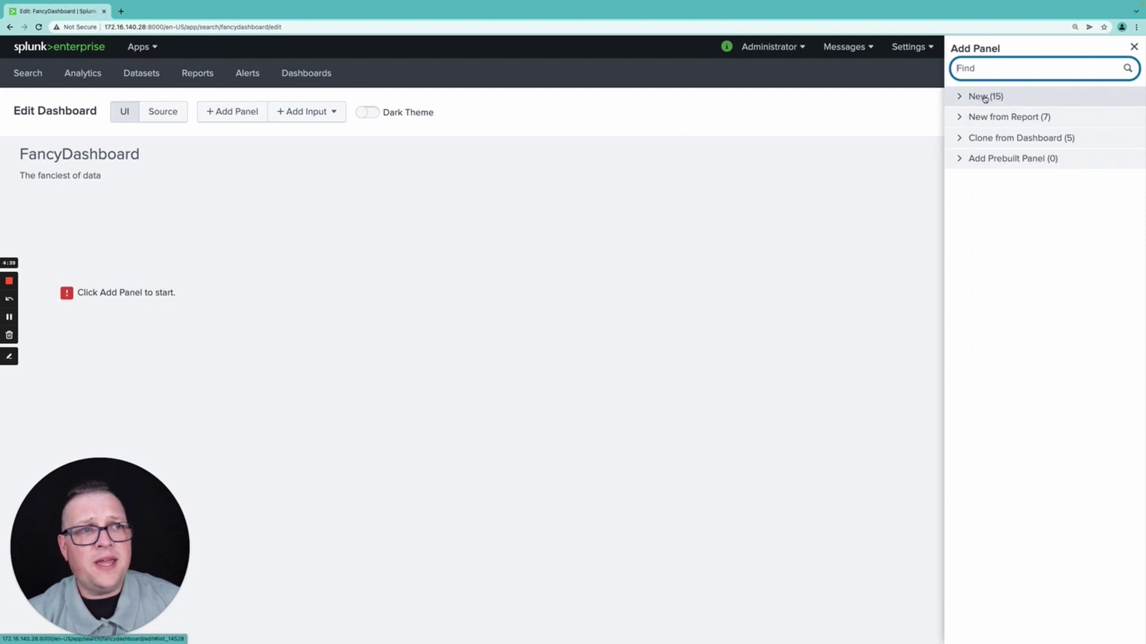
left_click(972, 117)
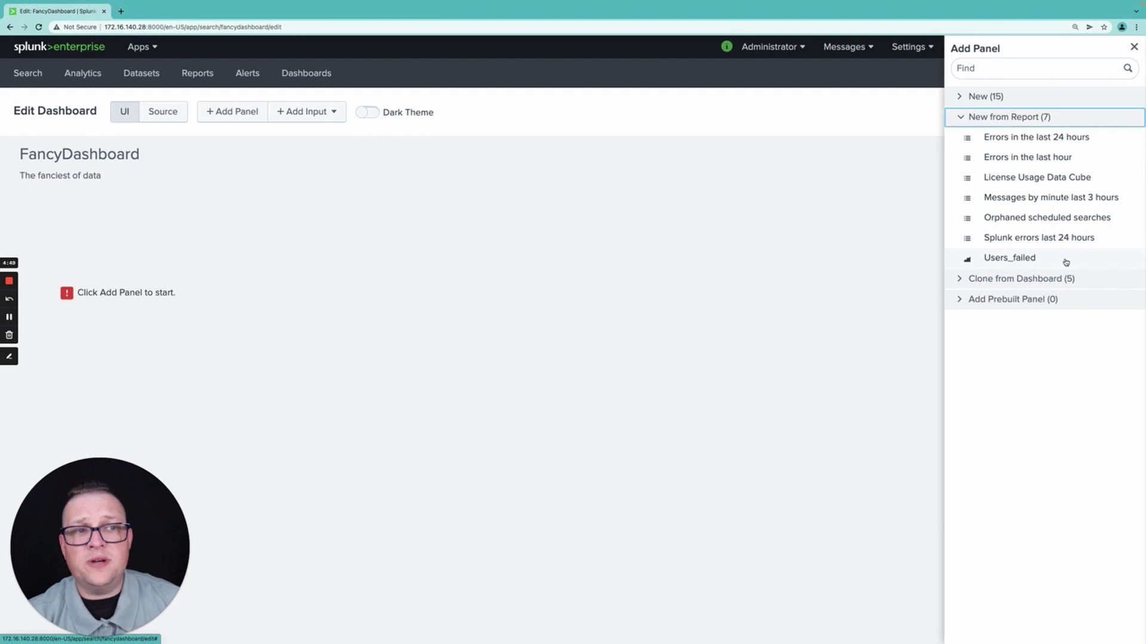
left_click(1020, 258)
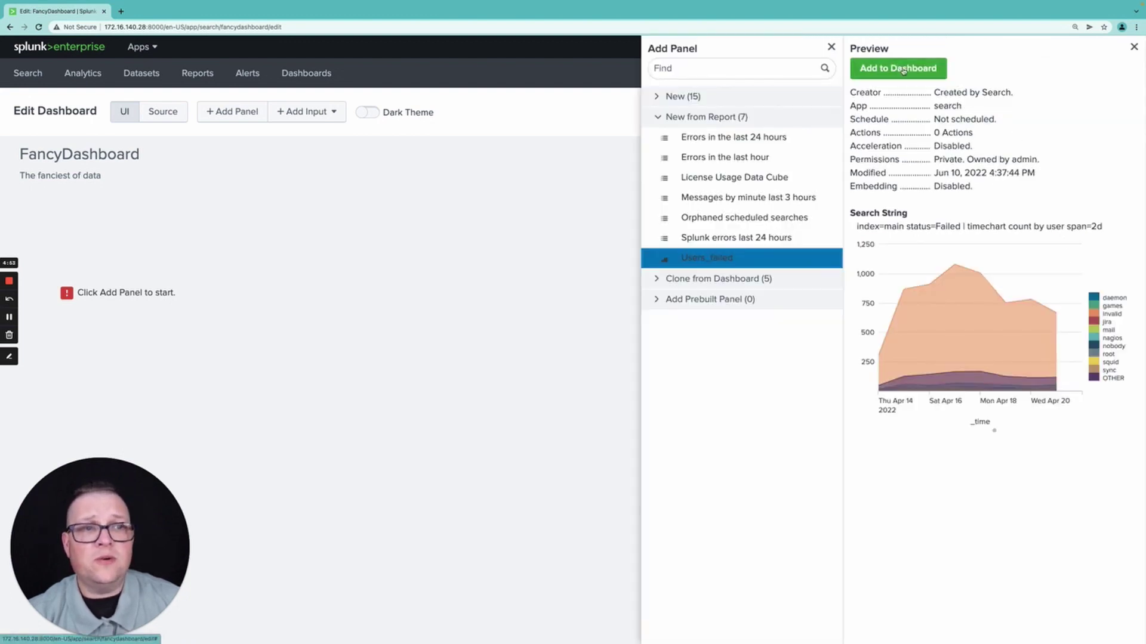
left_click(898, 68)
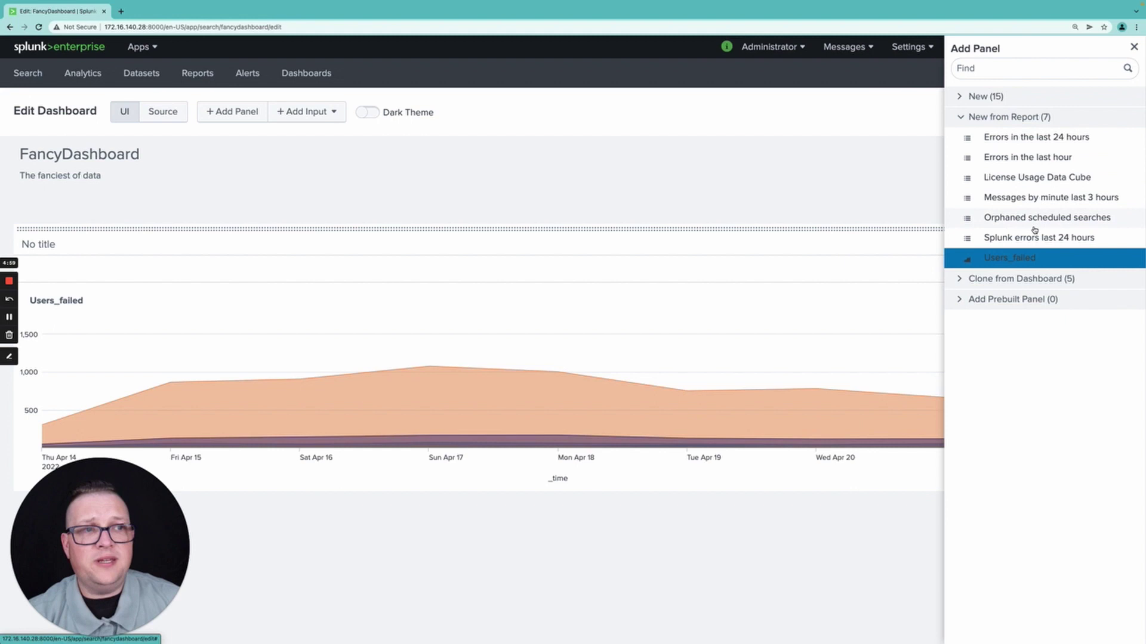
Add the Errors in the last 24 hours report as a second panel
left_click(1016, 138)
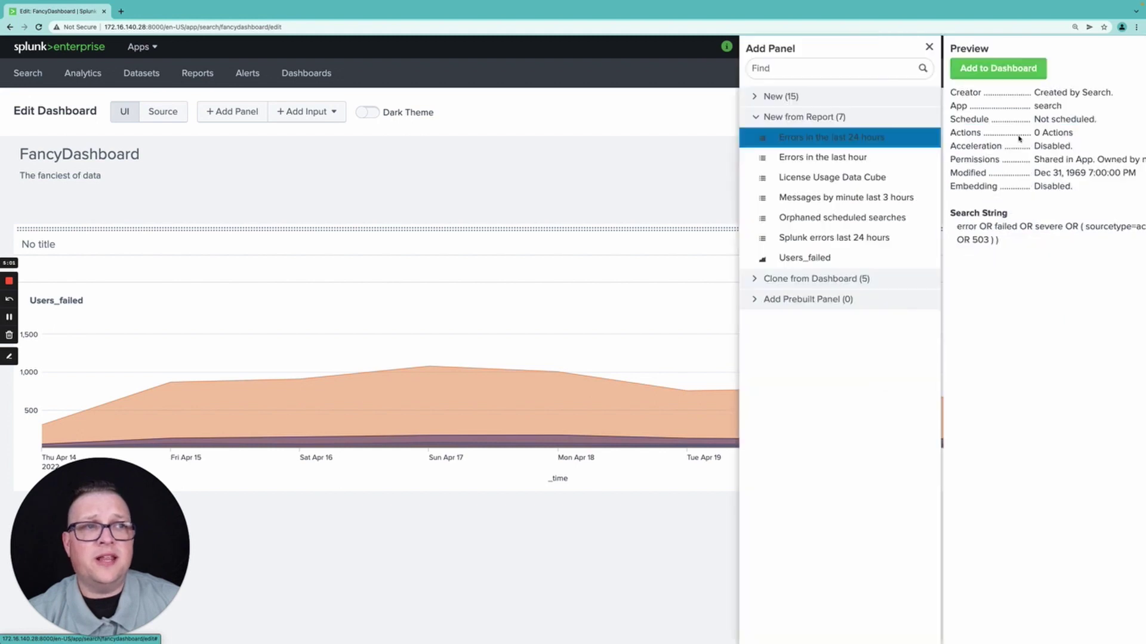
left_click(898, 68)
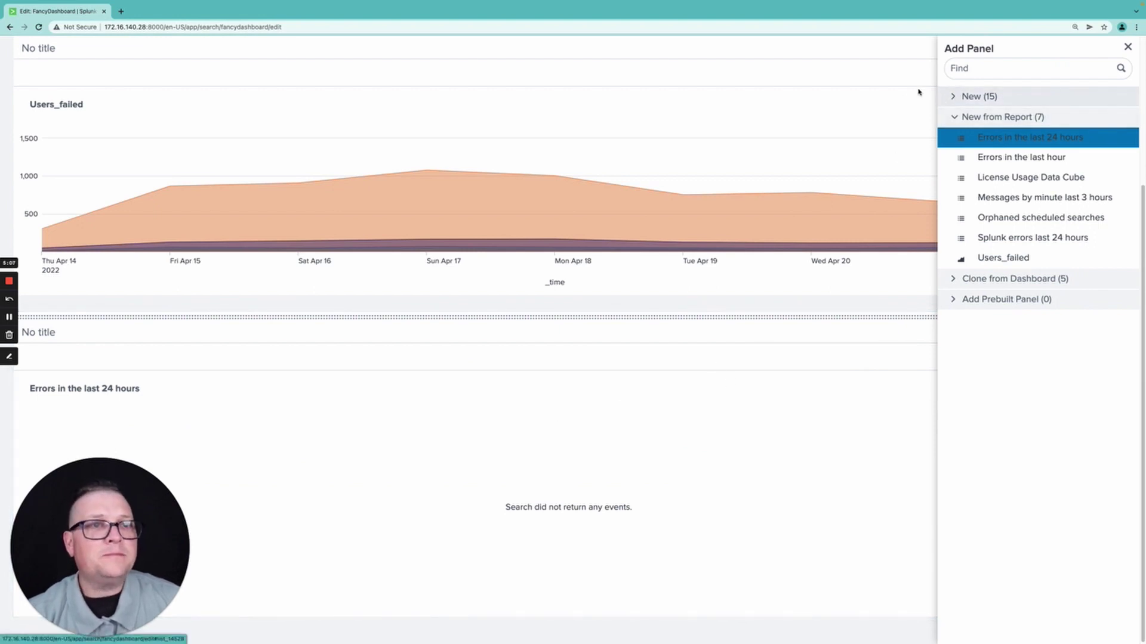
left_click(889, 107)
scroll(897, 263, "up", 5)
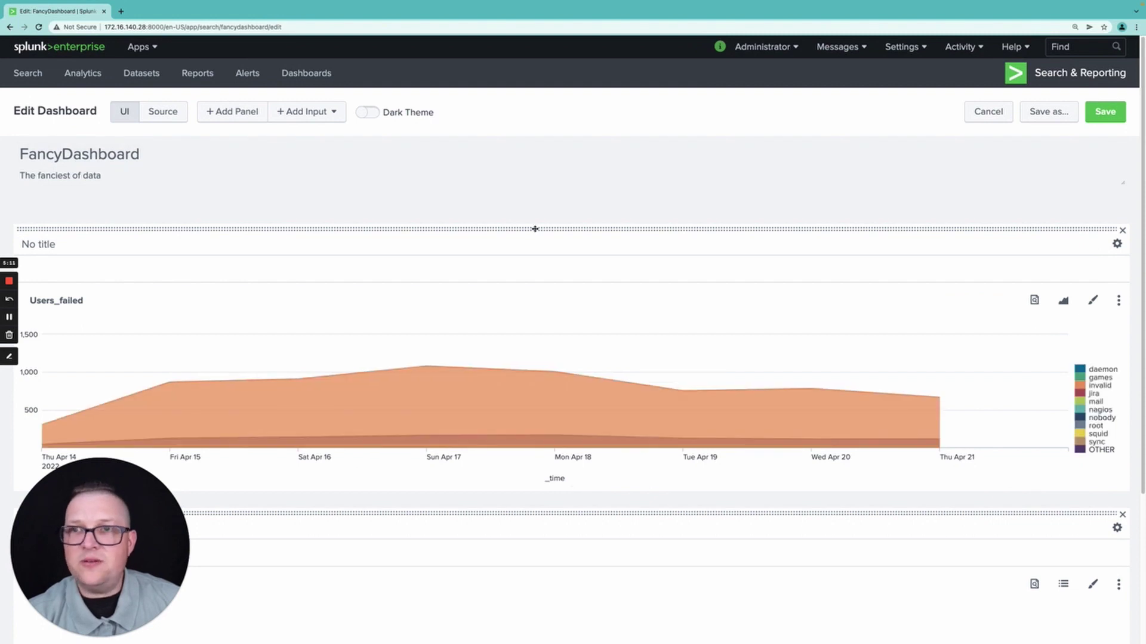
Save FancyDashboard with both report panels and return to the dashboard editor
left_click(1096, 117)
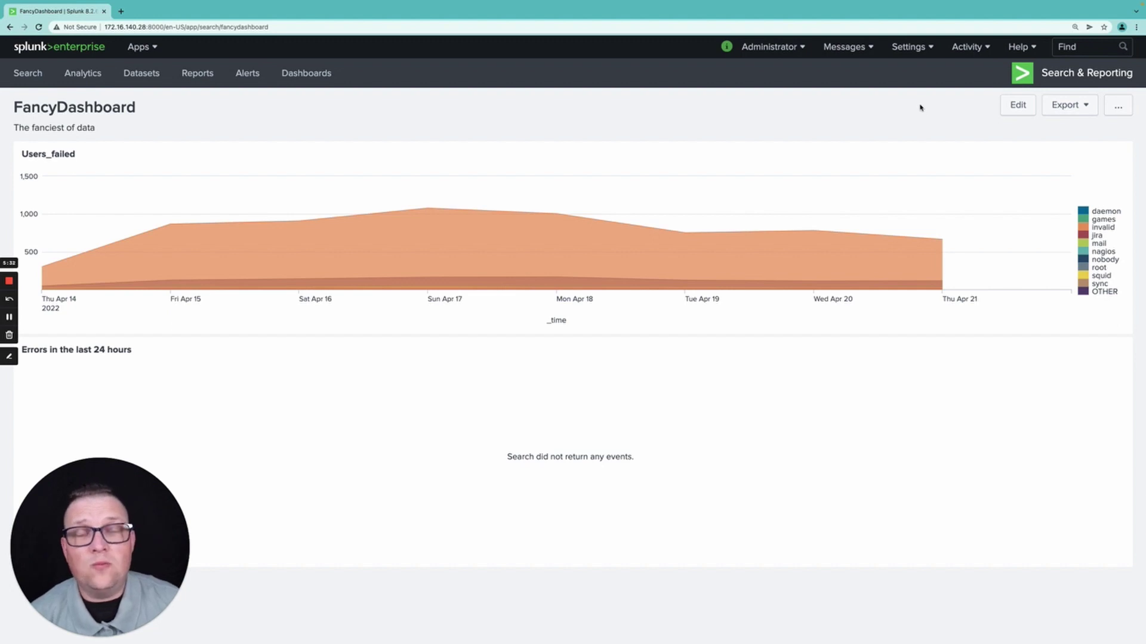
left_click(1016, 106)
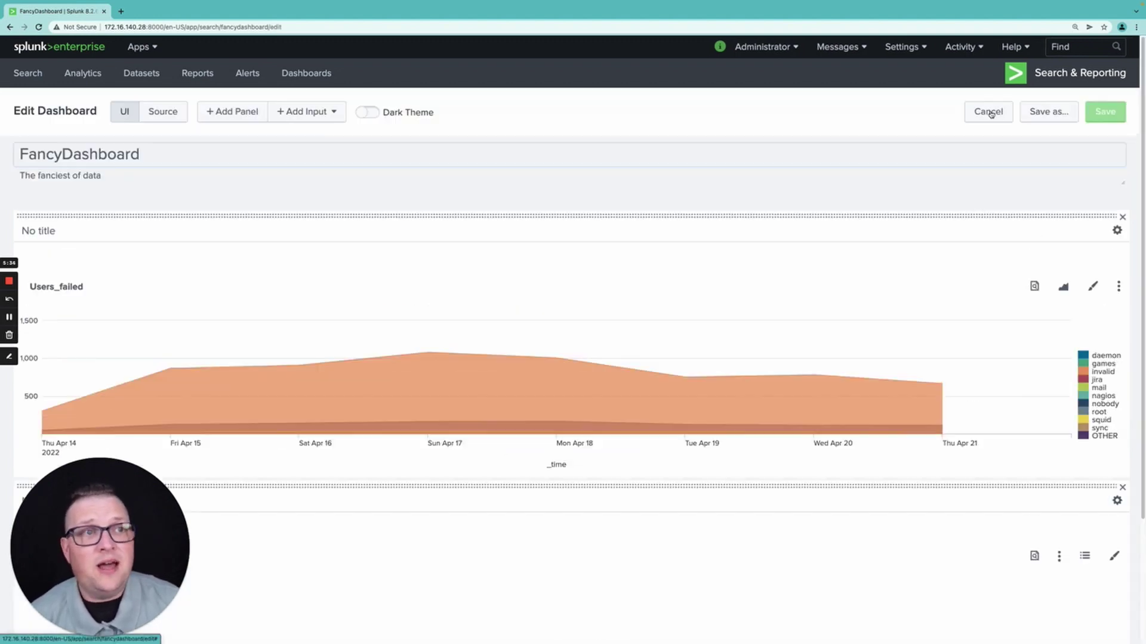
Enable Dark Theme on FancyDashboard, save, and refresh the page
left_click(371, 113)
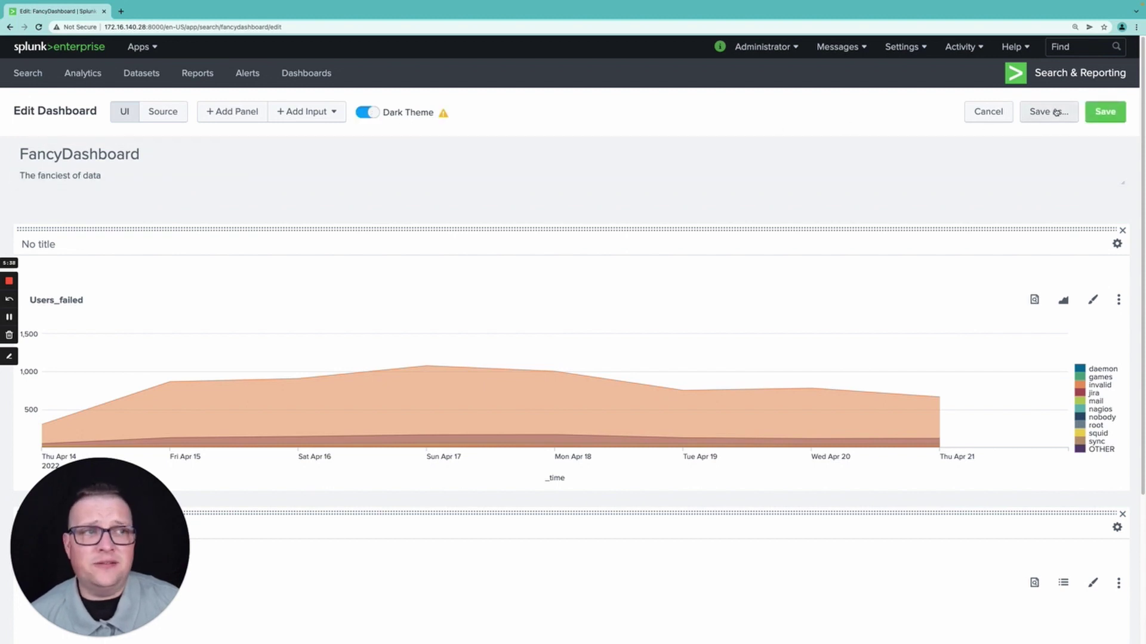
left_click(1105, 111)
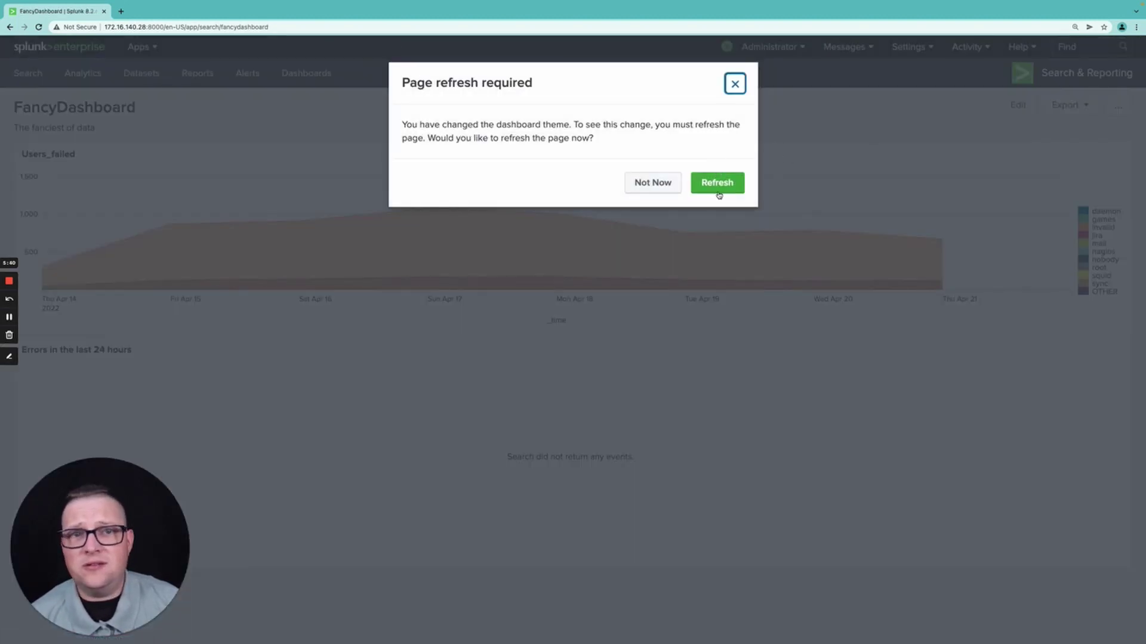
left_click(717, 182)
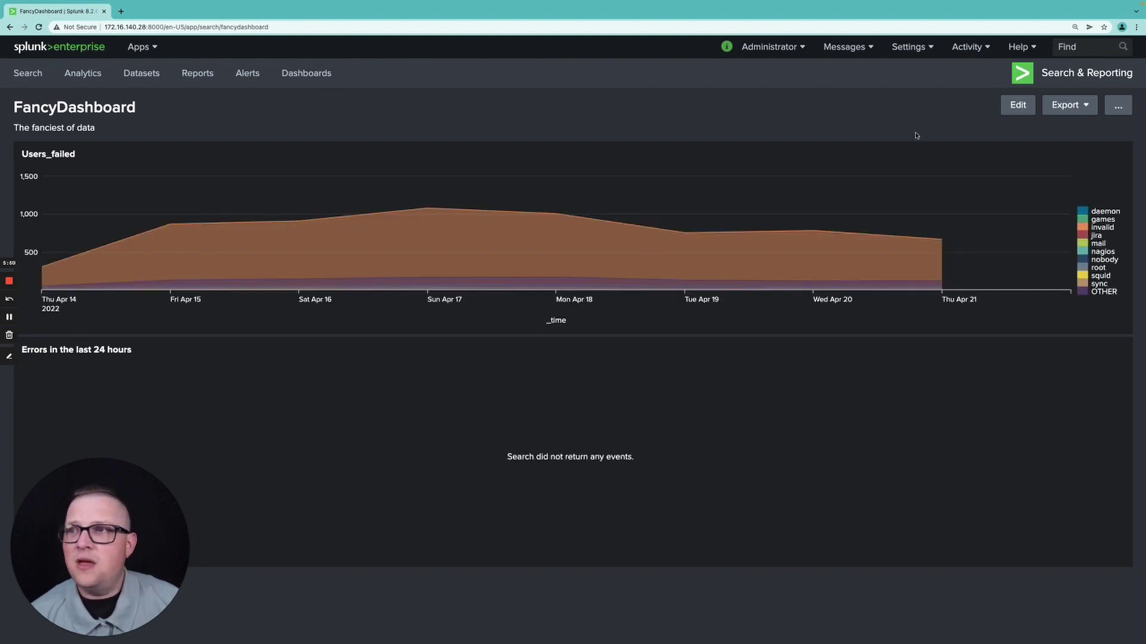
Check the dashboard's XML source for theme="dark", then switch back to the UI editor
left_click(1017, 105)
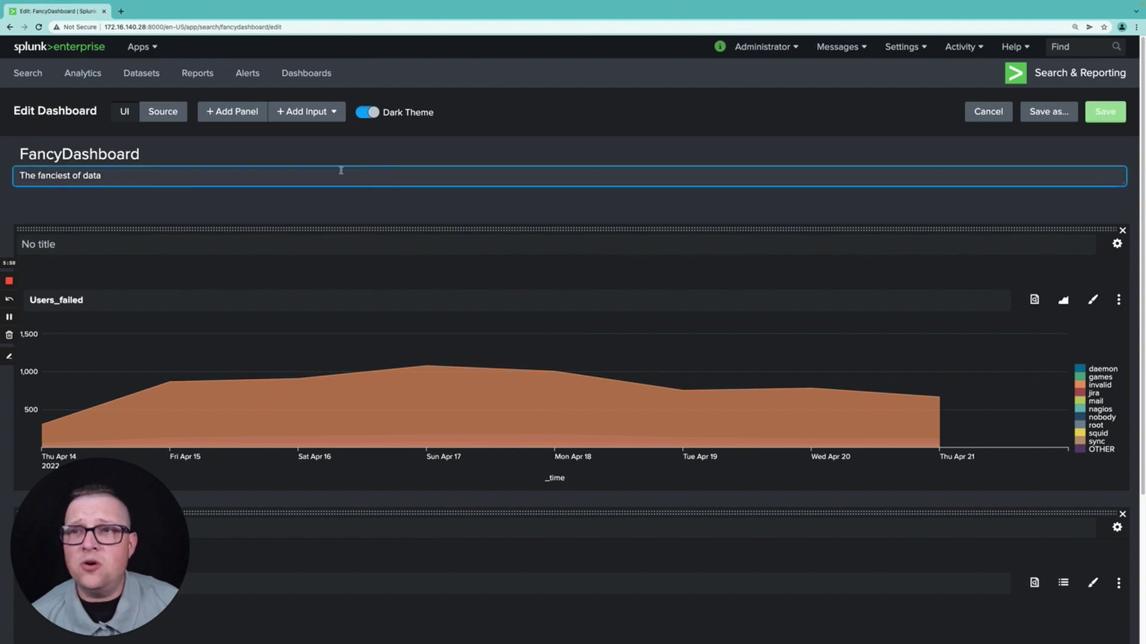
left_click(163, 112)
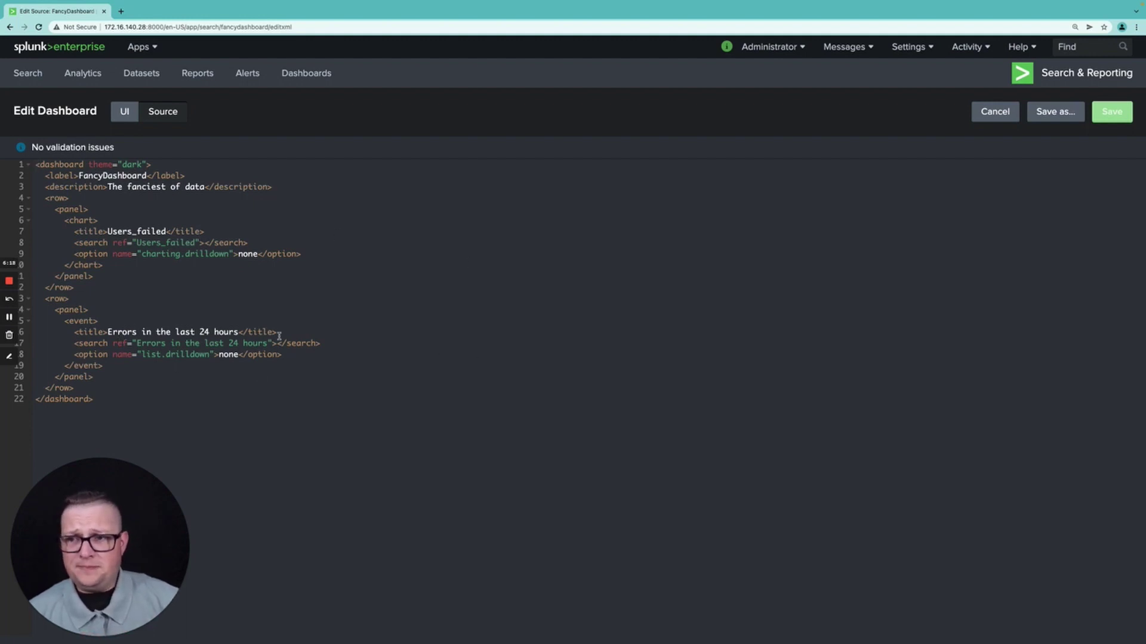
left_click_drag(260, 411, 47, 154)
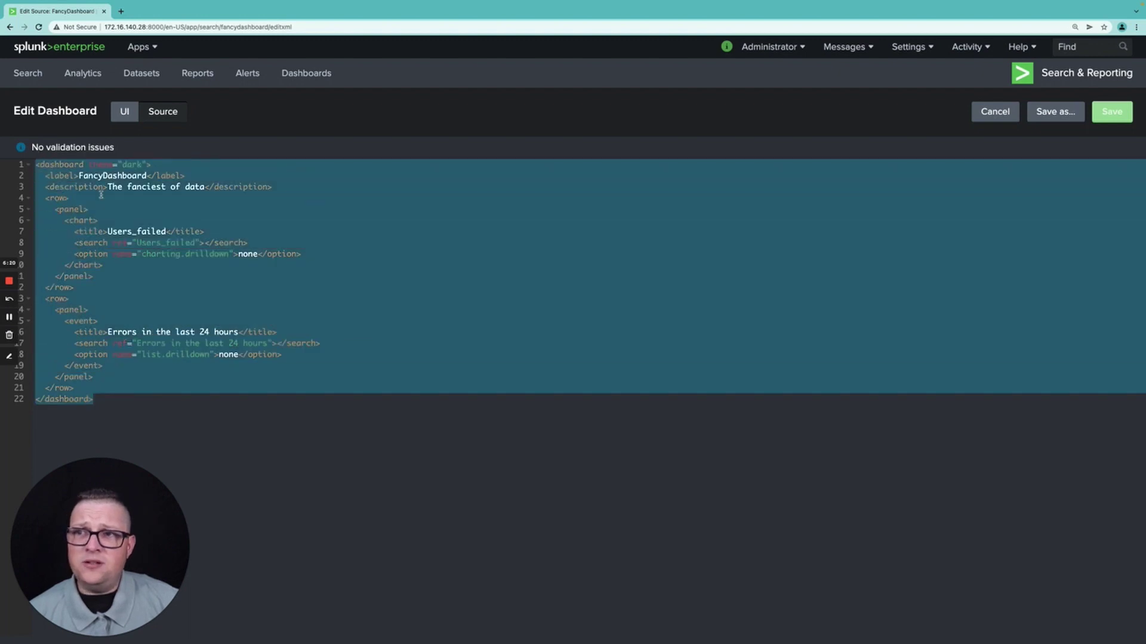
left_click(128, 202)
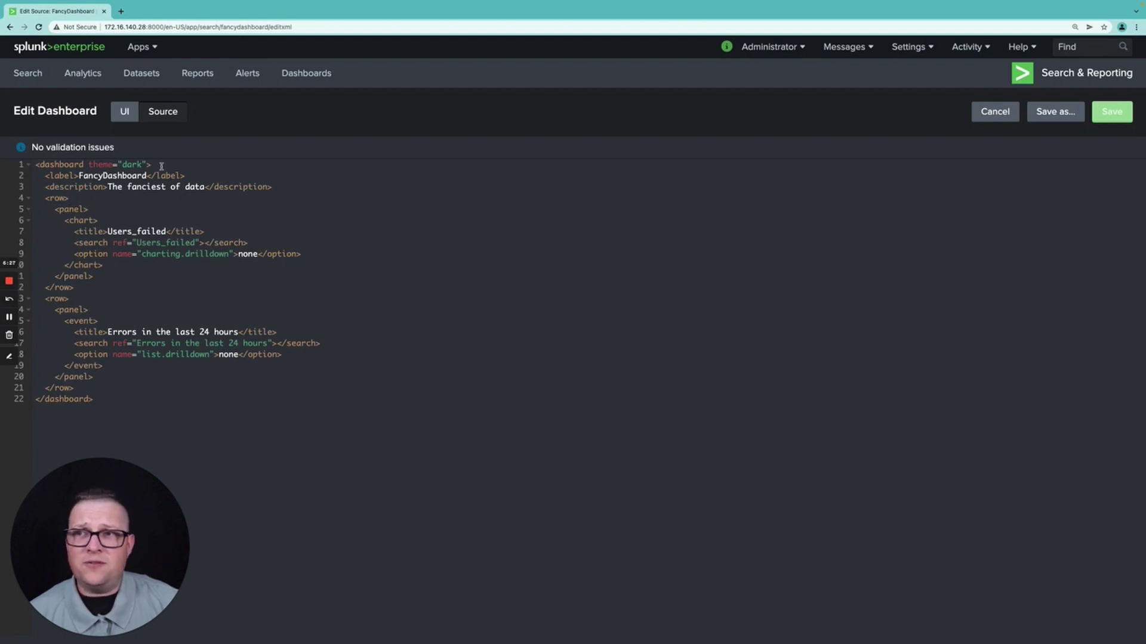
left_click(125, 112)
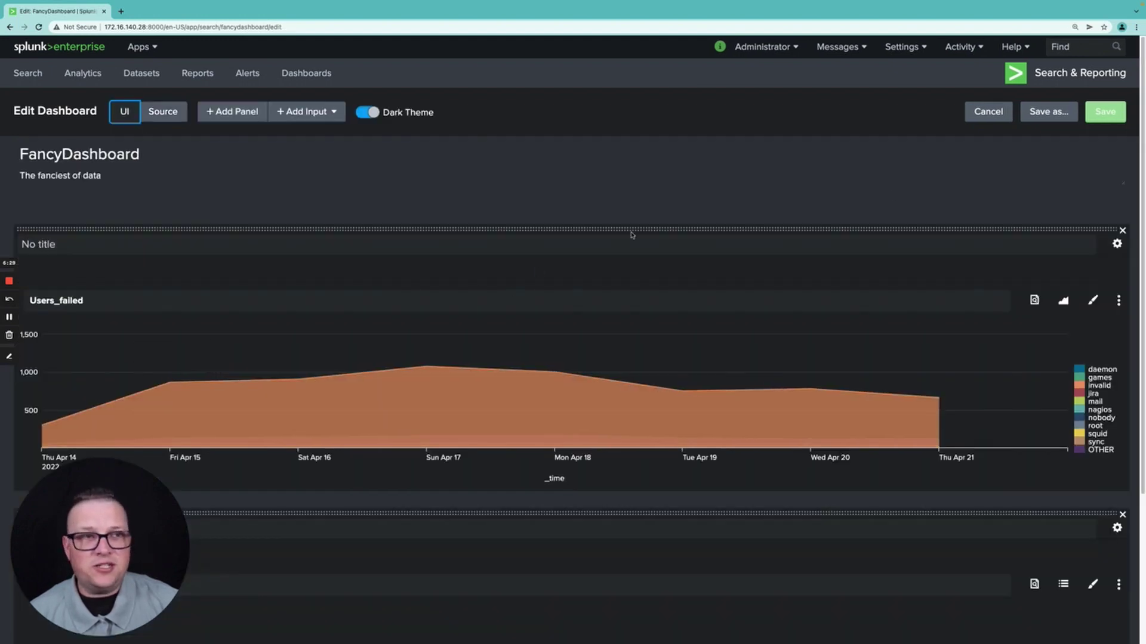
Add a new Single Value panel with its time range set to All time
left_click(125, 209)
left_click(229, 112)
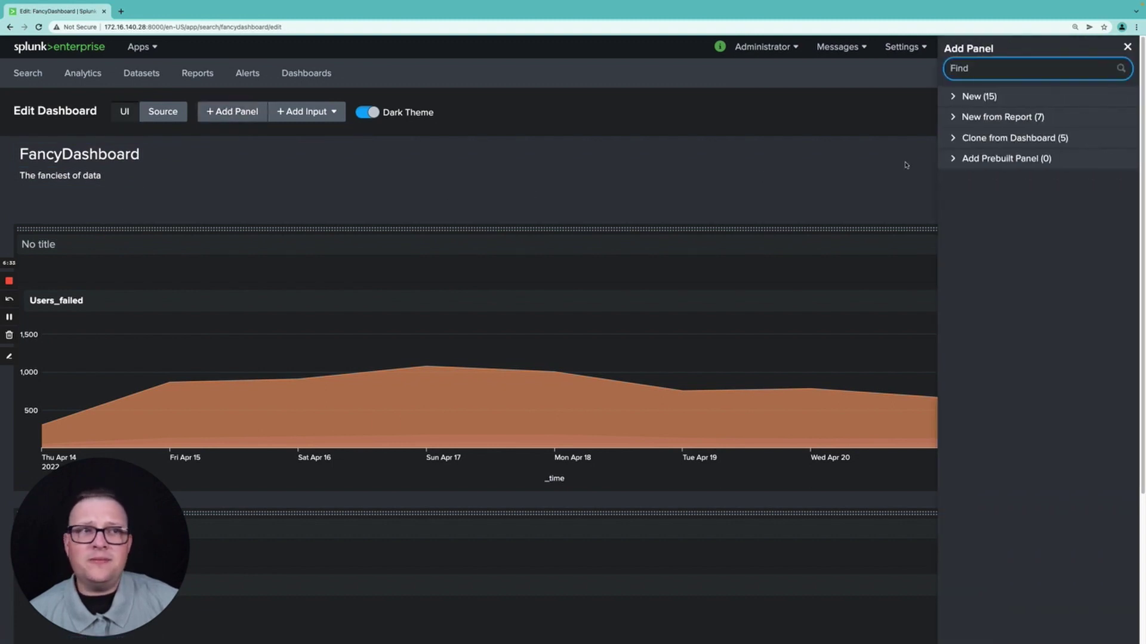
left_click(1016, 102)
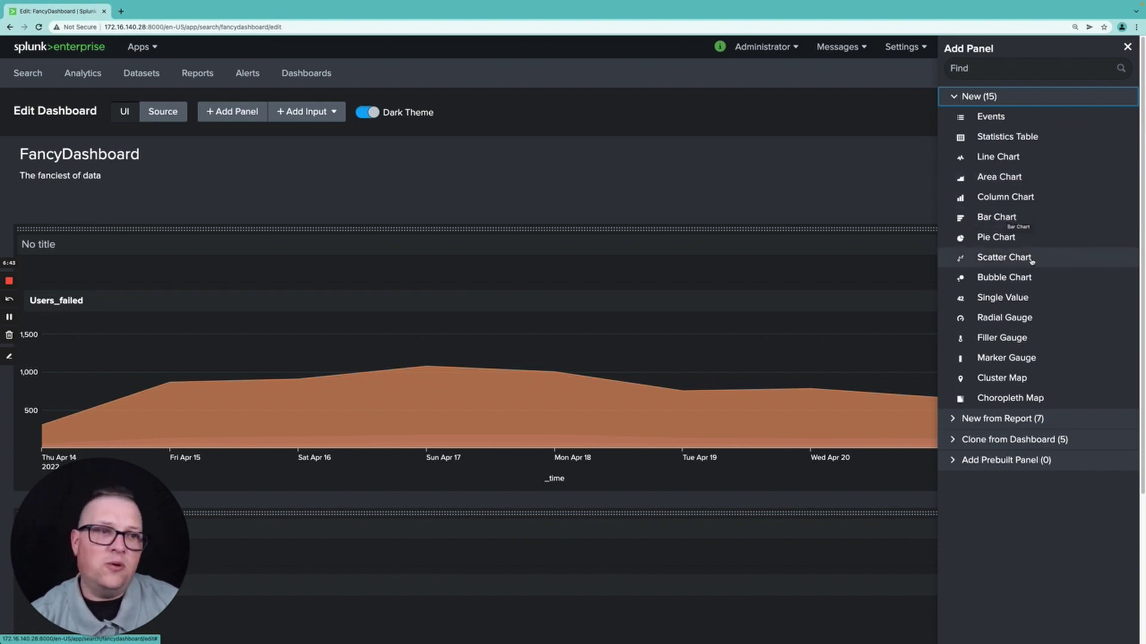
left_click(1011, 297)
left_click(878, 154)
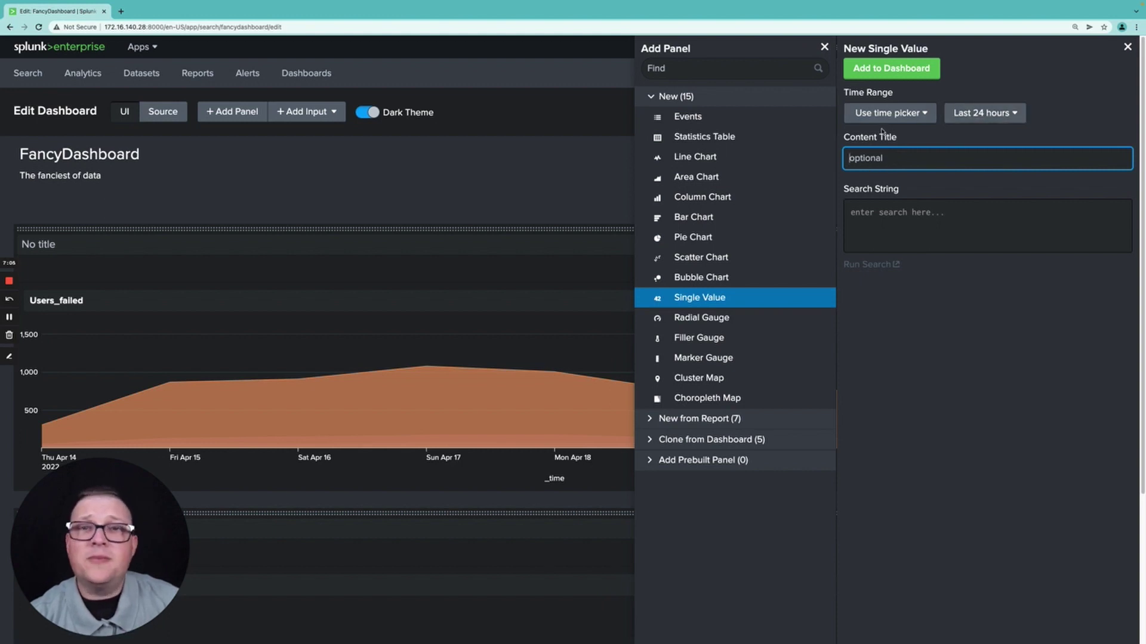
left_click(985, 112)
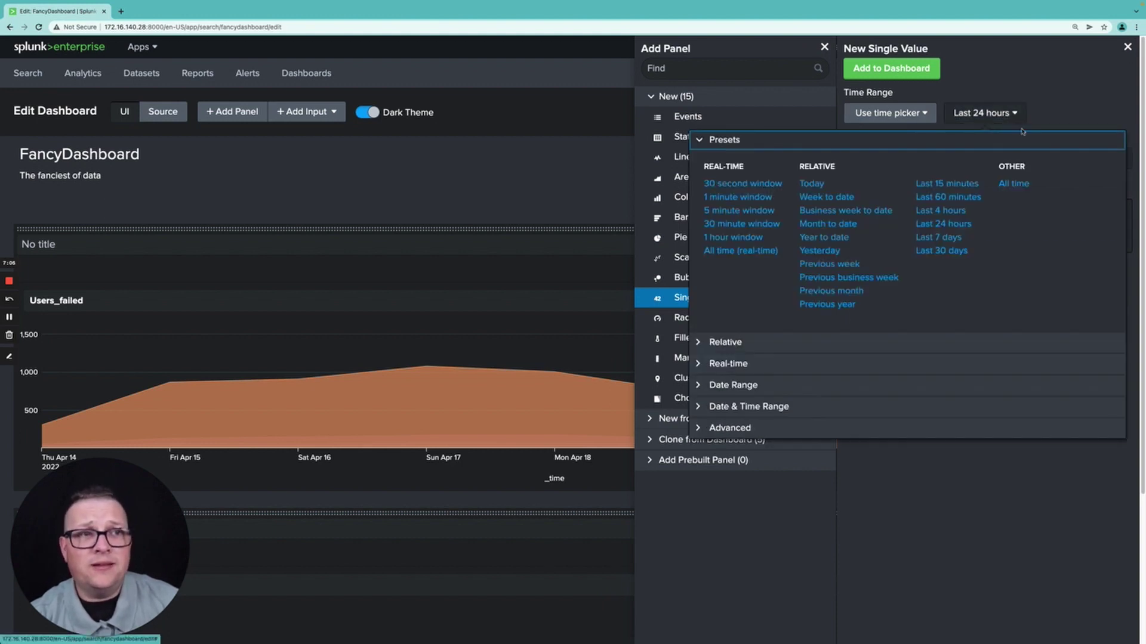
left_click(1010, 184)
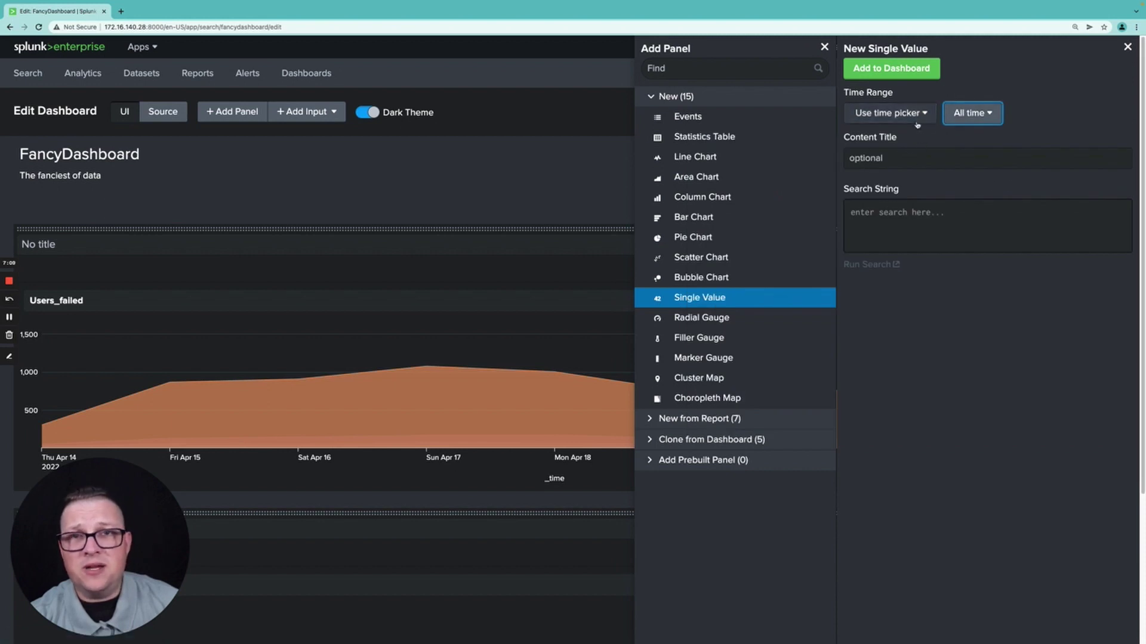
Title the panel 'Total count of indexed event' and test the search '|tstats count where index="main" by index'
left_click(912, 158)
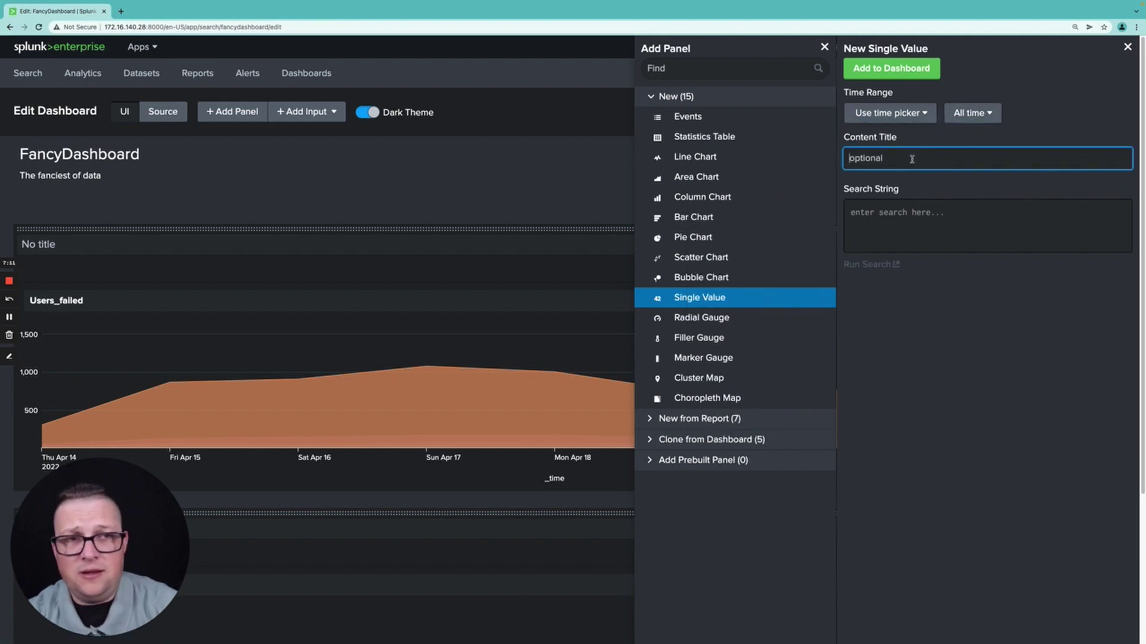
type("Total cou")
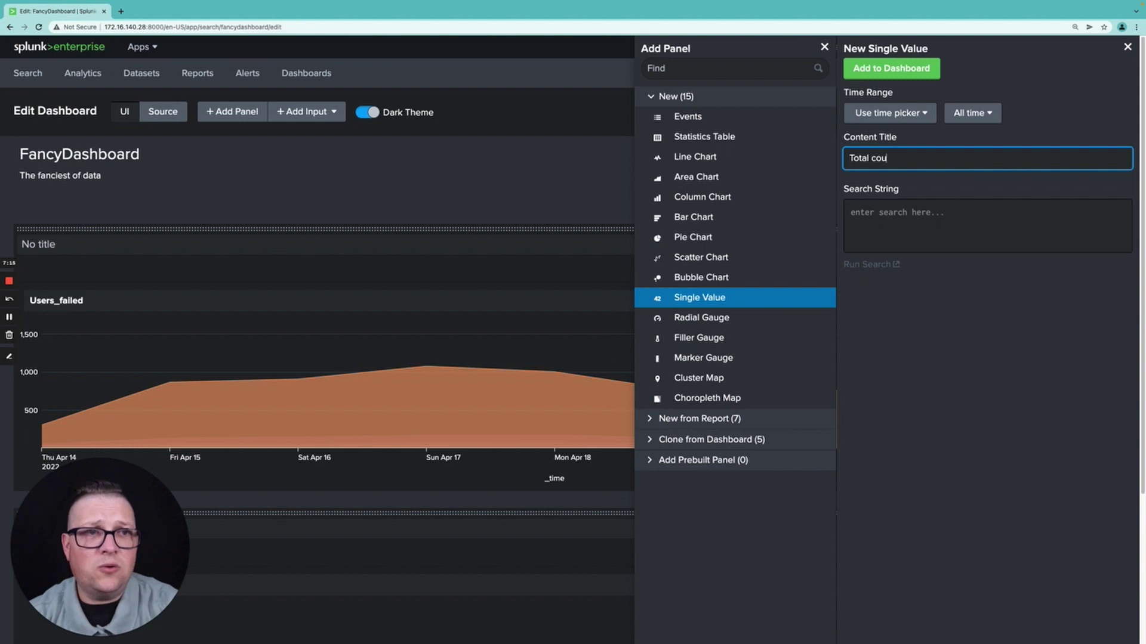
type("nt of indexe")
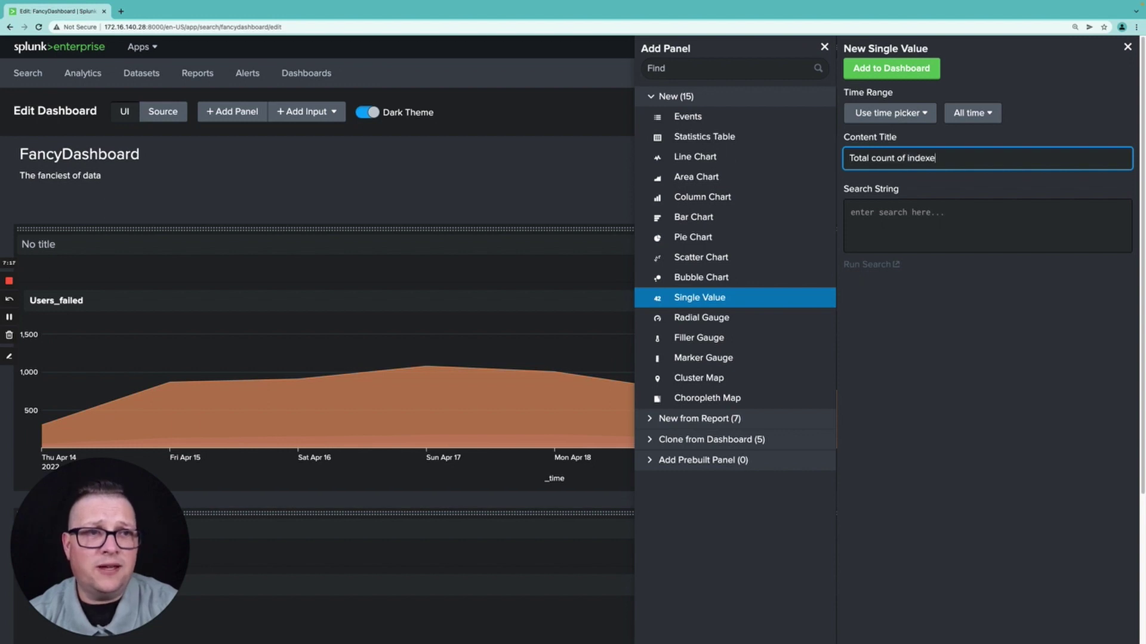
type("d events")
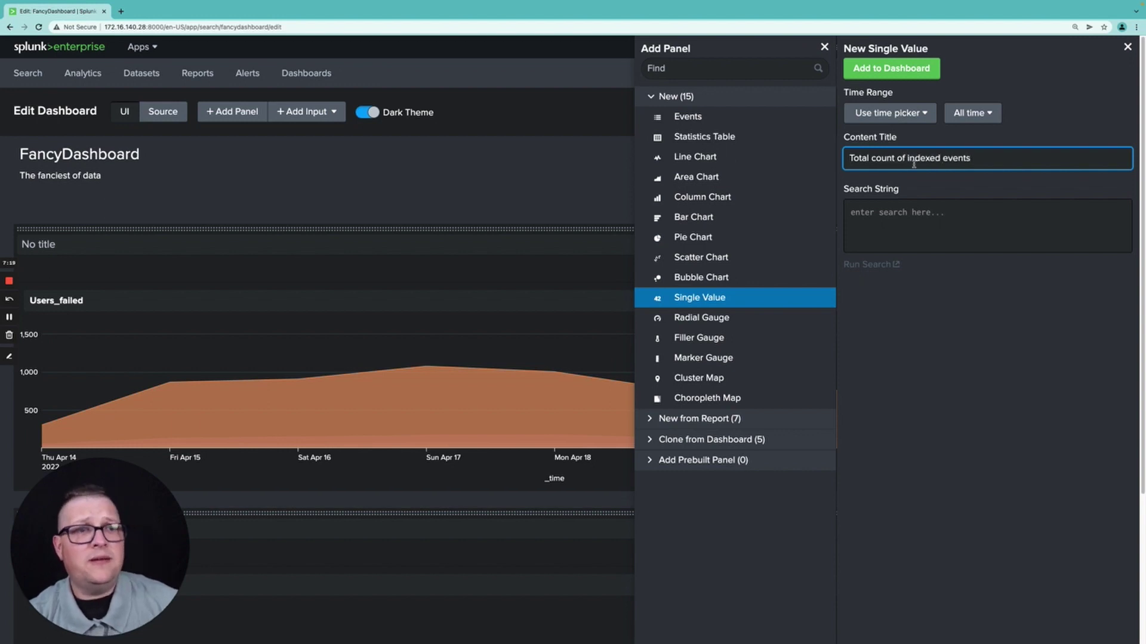
left_click(930, 213)
type("|")
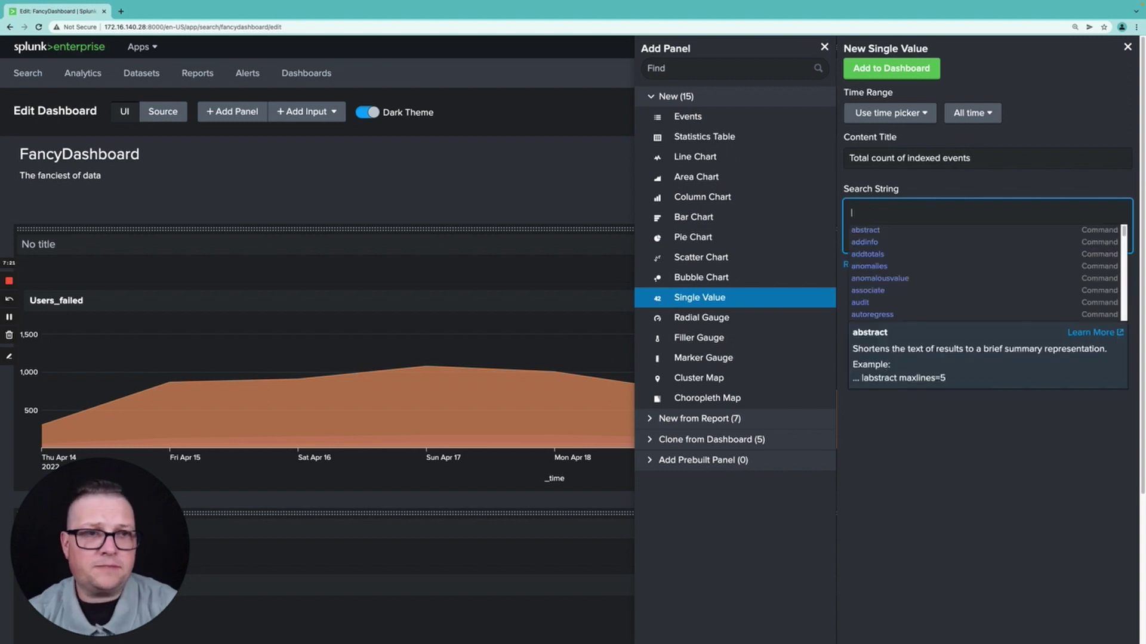
type("tstats")
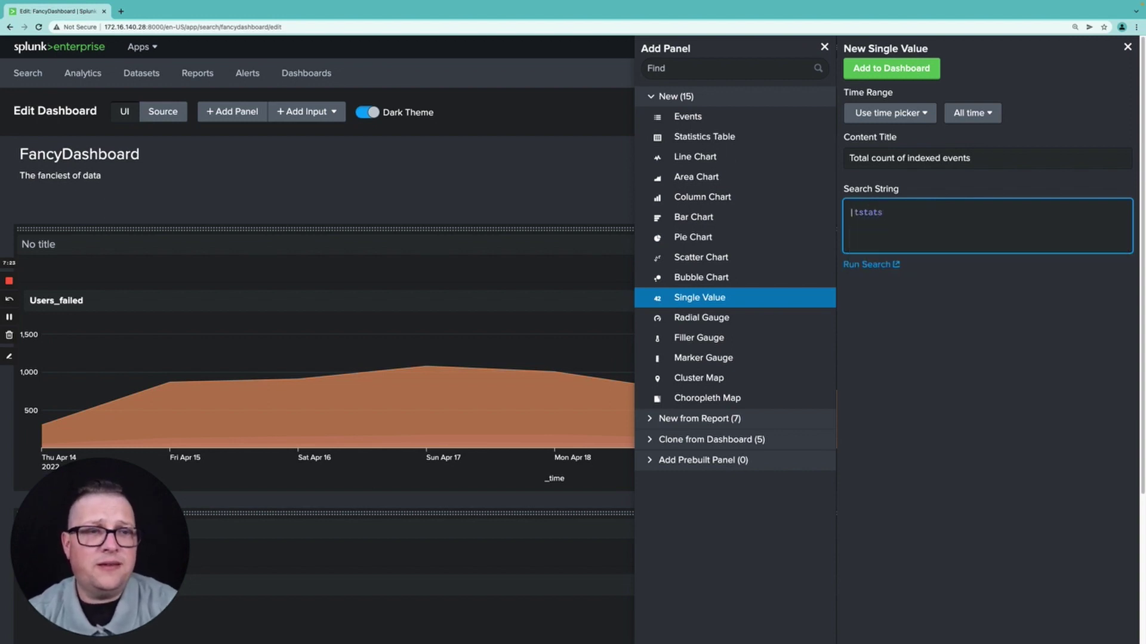
type(" count")
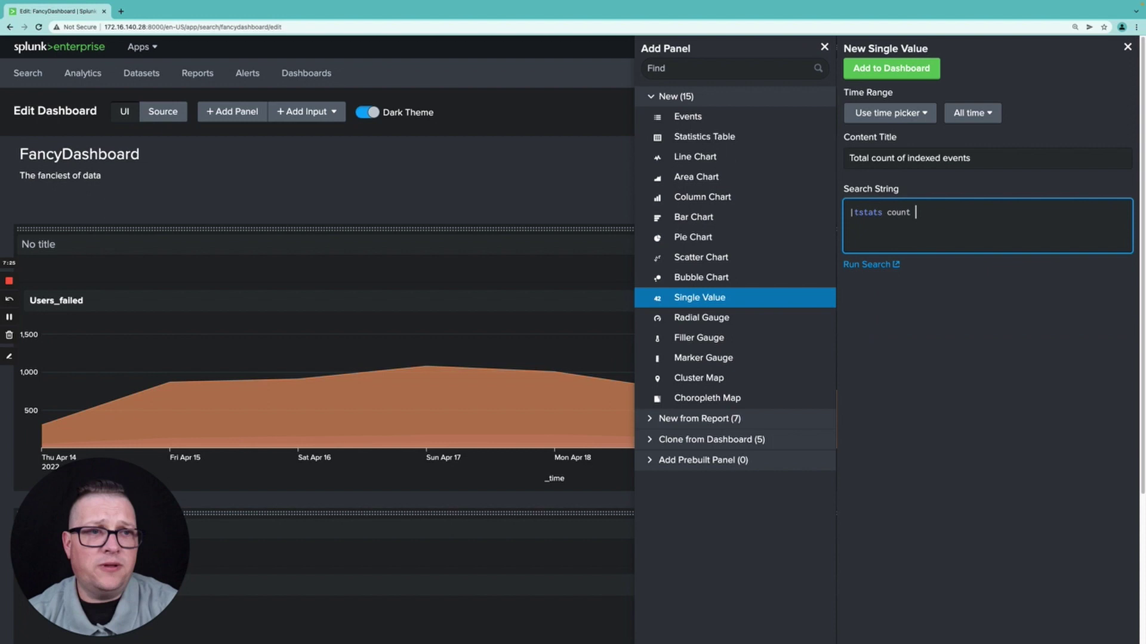
type("where ")
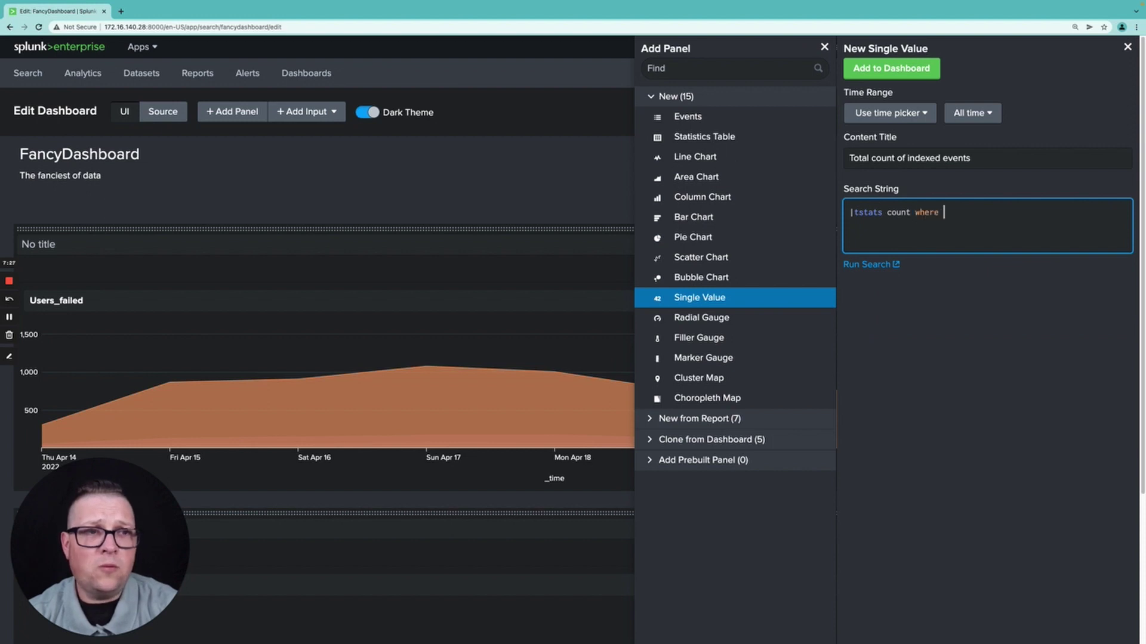
type("index=\"main\"")
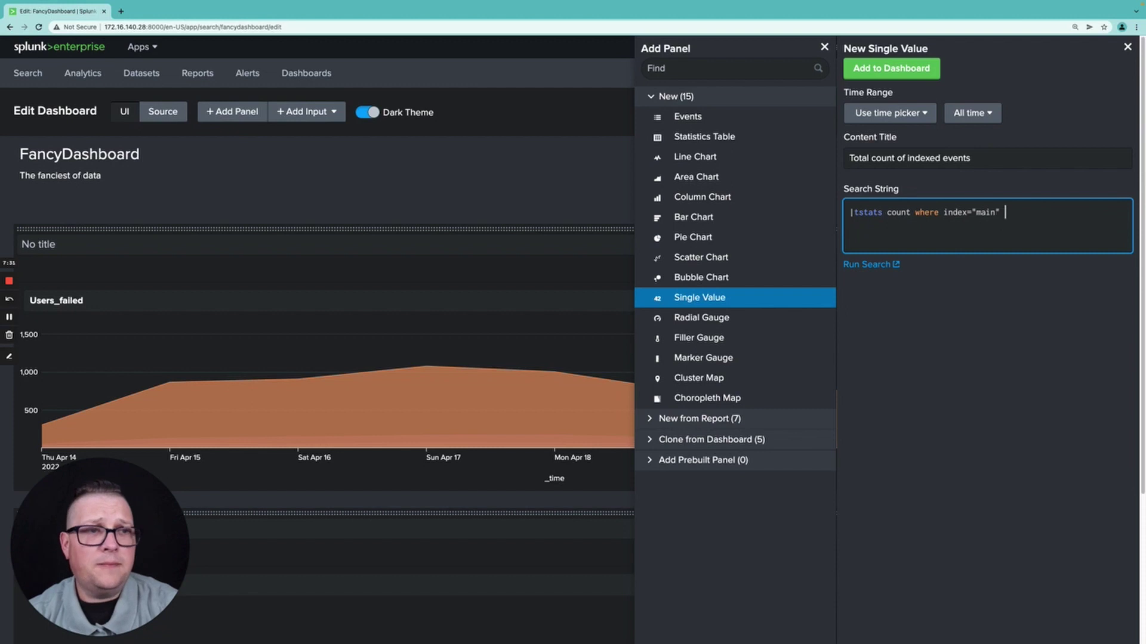
type(" by ")
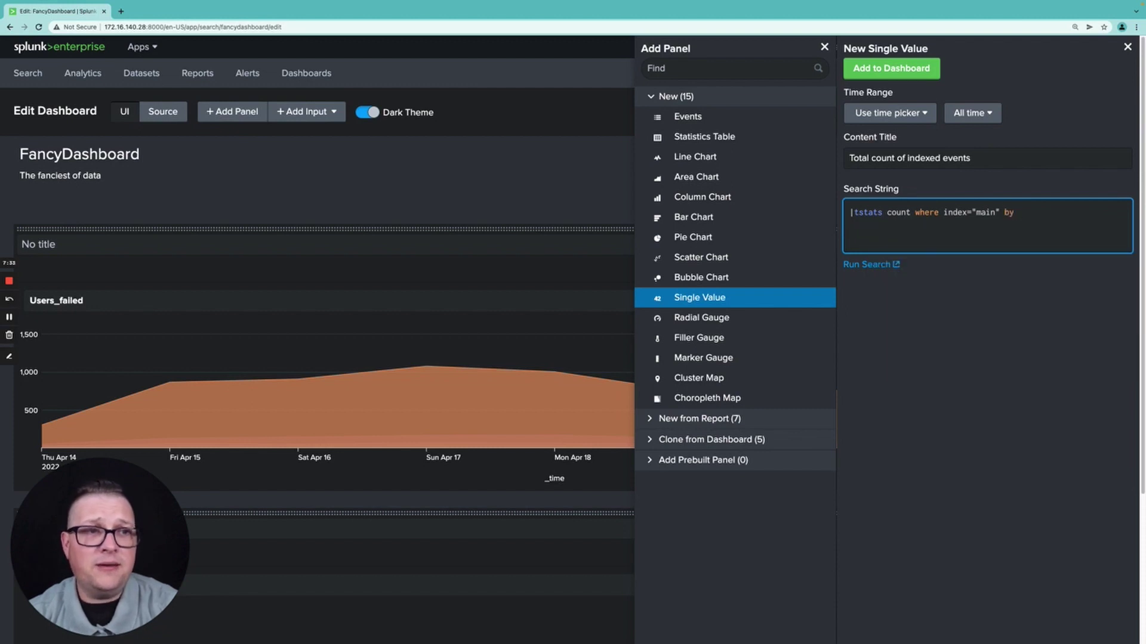
type("index")
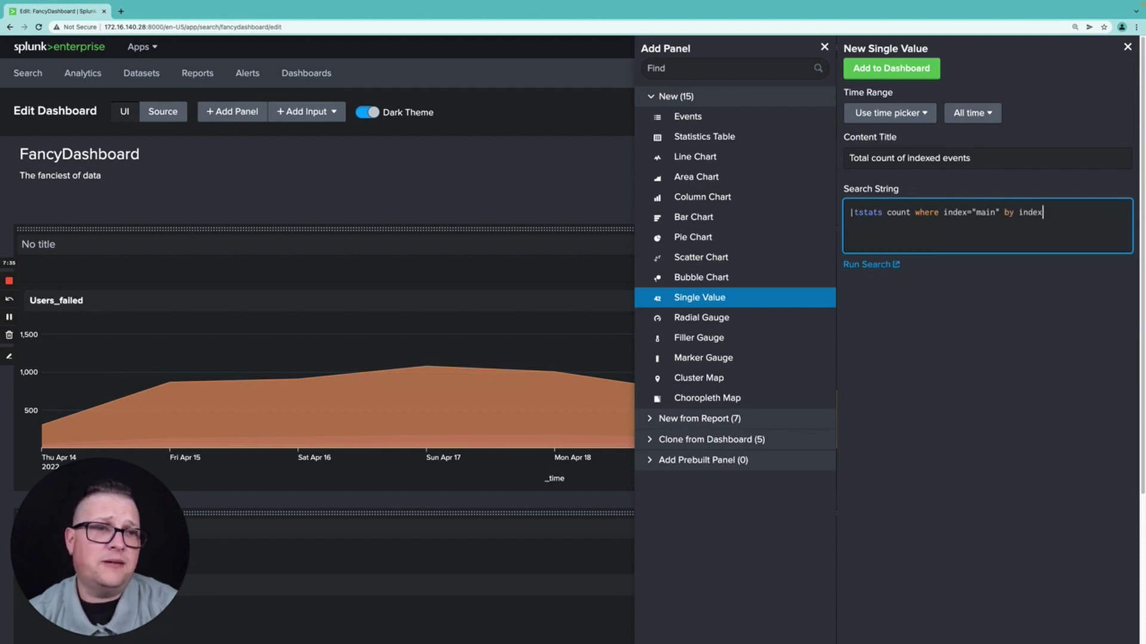
left_click(880, 267)
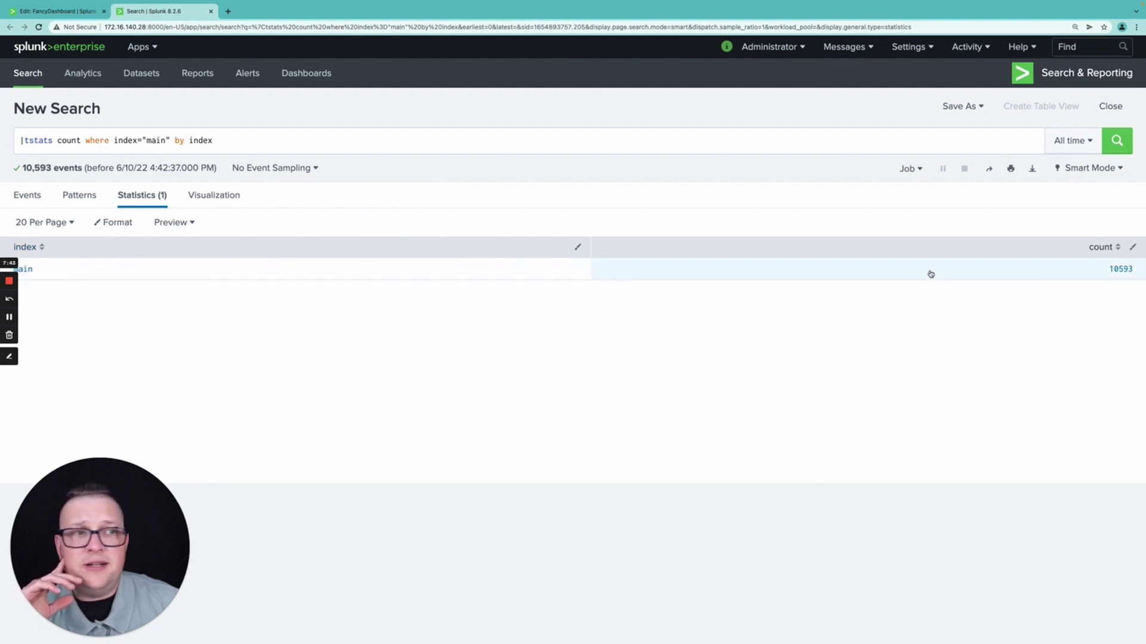
Append '| fields count' to the panel search and rerun it to check the count
left_click(92, 13)
left_click(1066, 208)
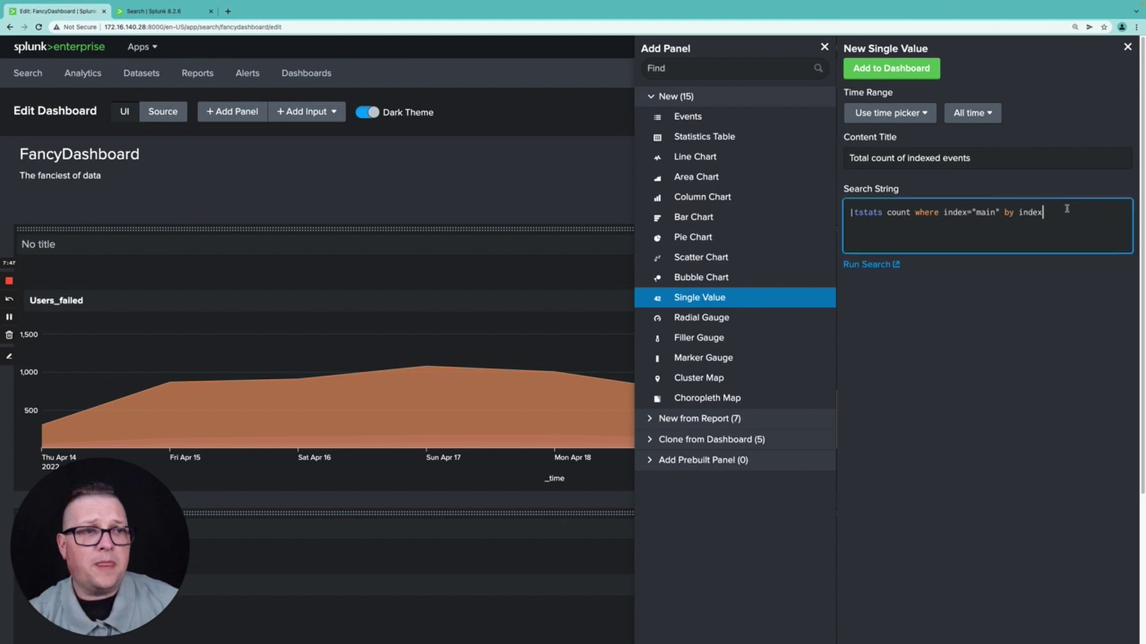
type("| fie")
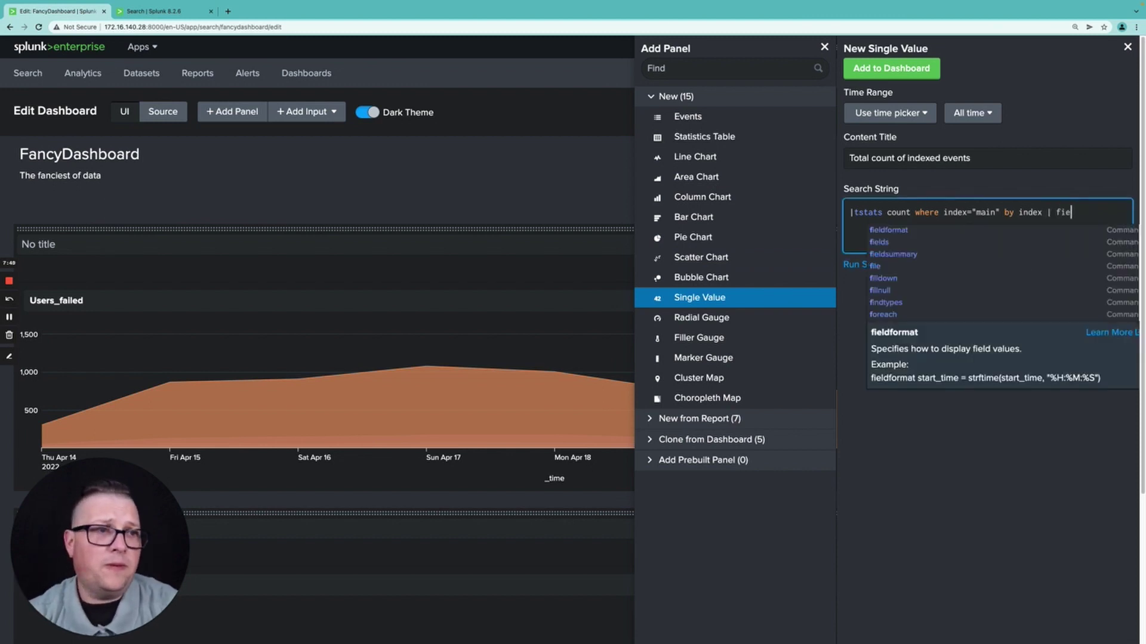
type("lds count")
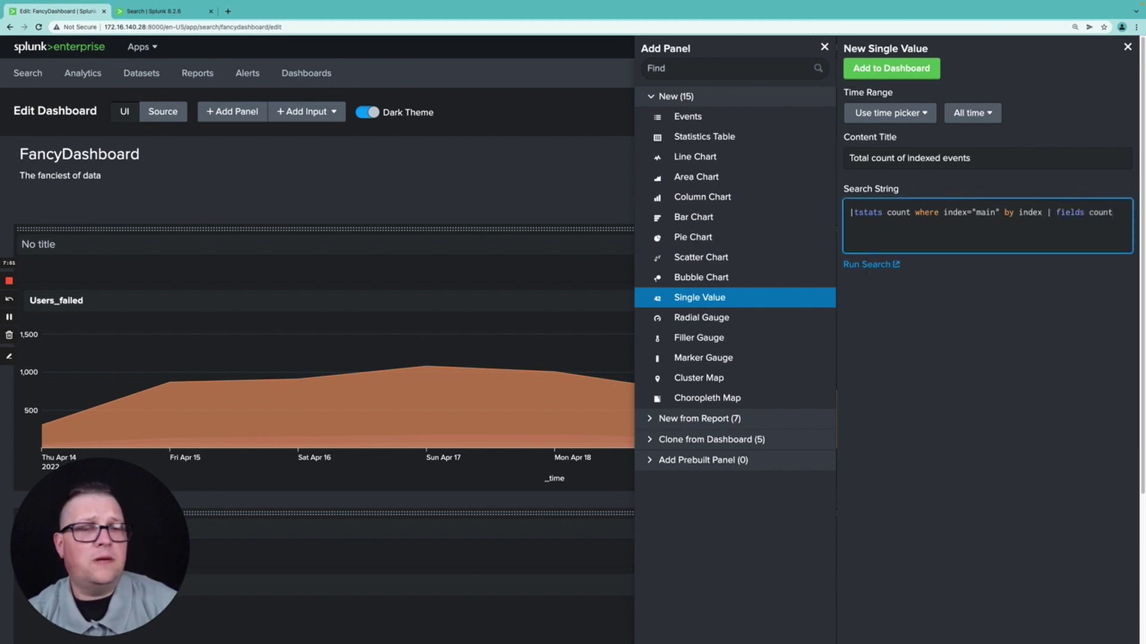
left_click(867, 265)
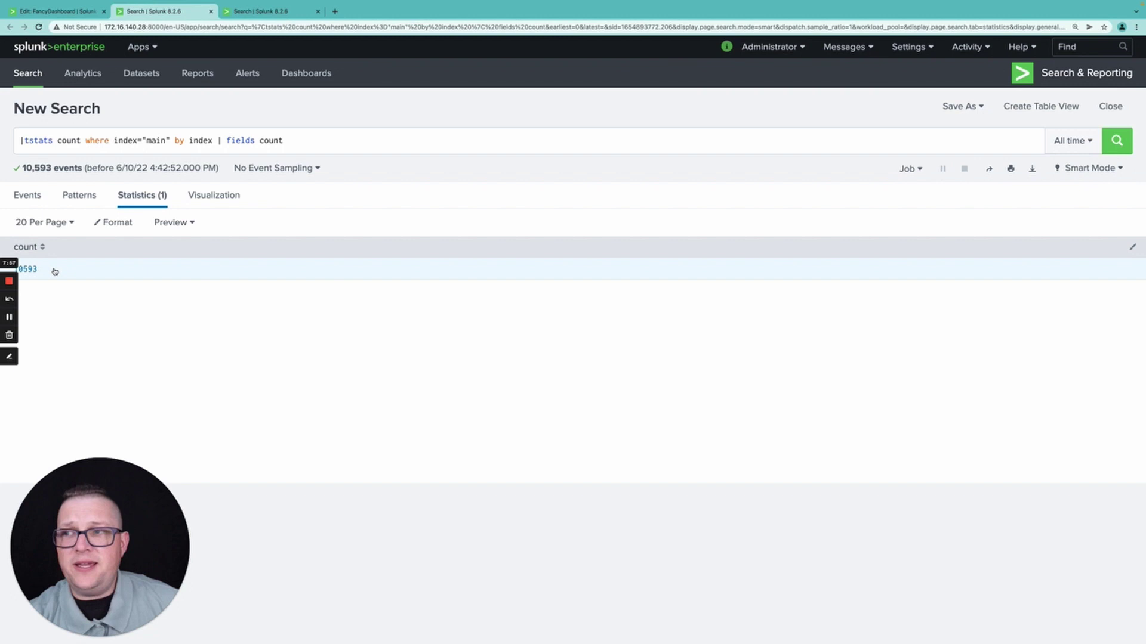
left_click(76, 12)
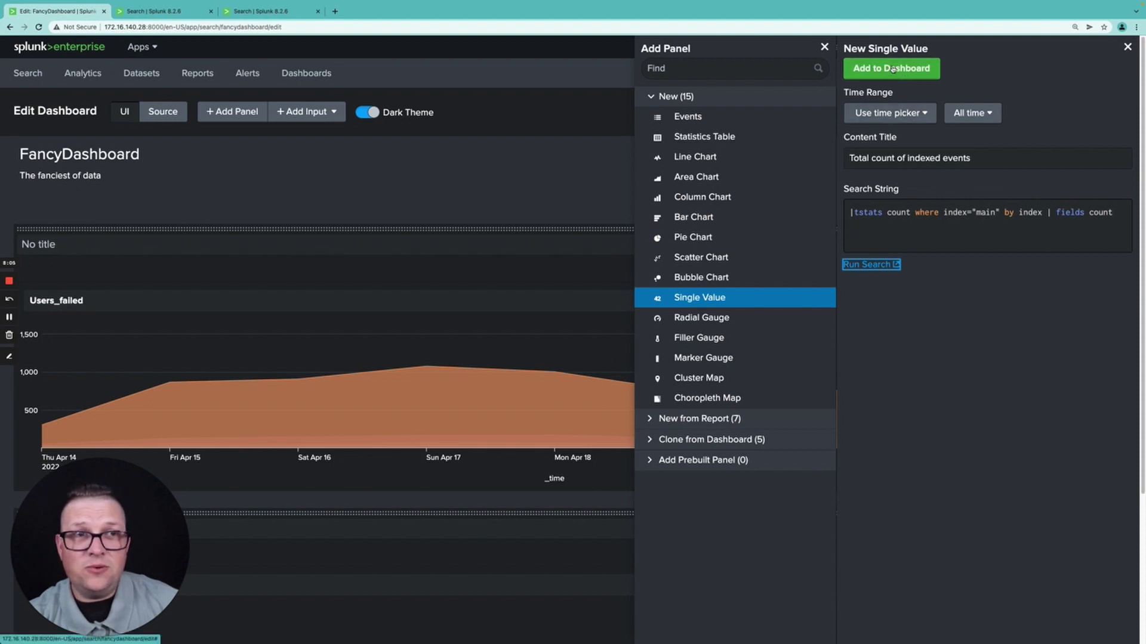
Add the 10,593 count panel and line it up with the errors panel and Users_failed chart
left_click(913, 69)
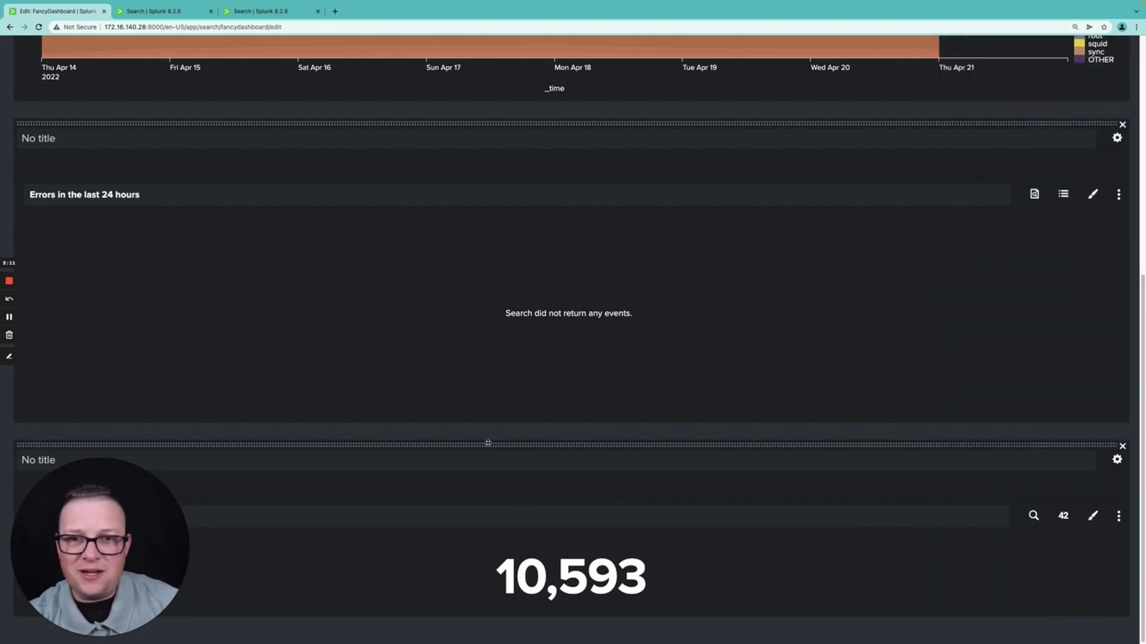
left_click_drag(487, 443, 382, 236)
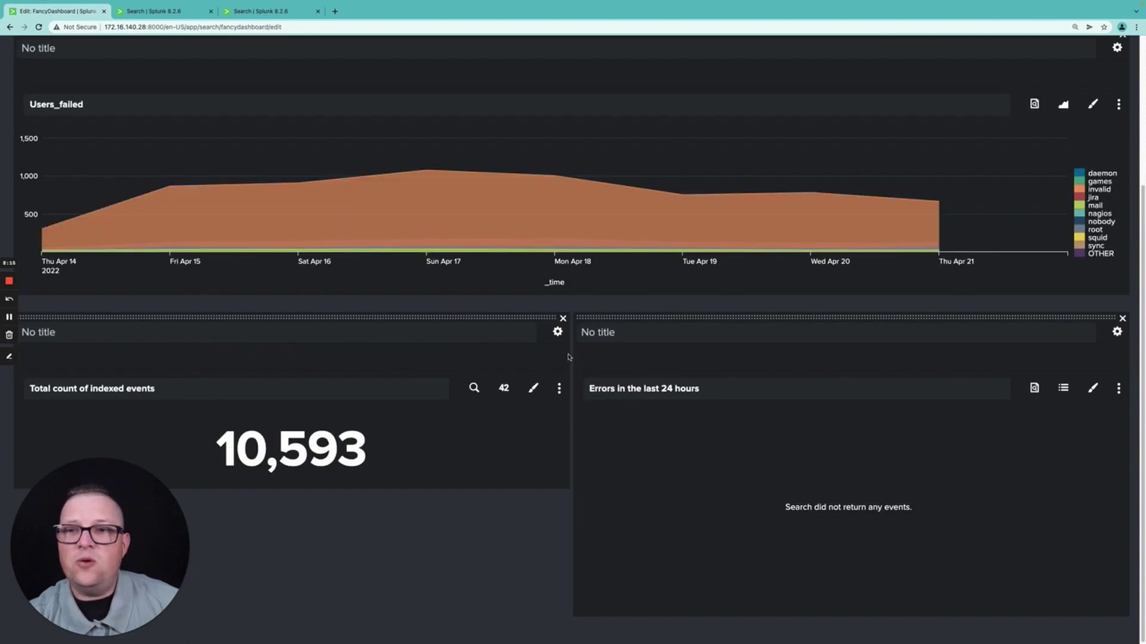
scroll(605, 299, "up", 2)
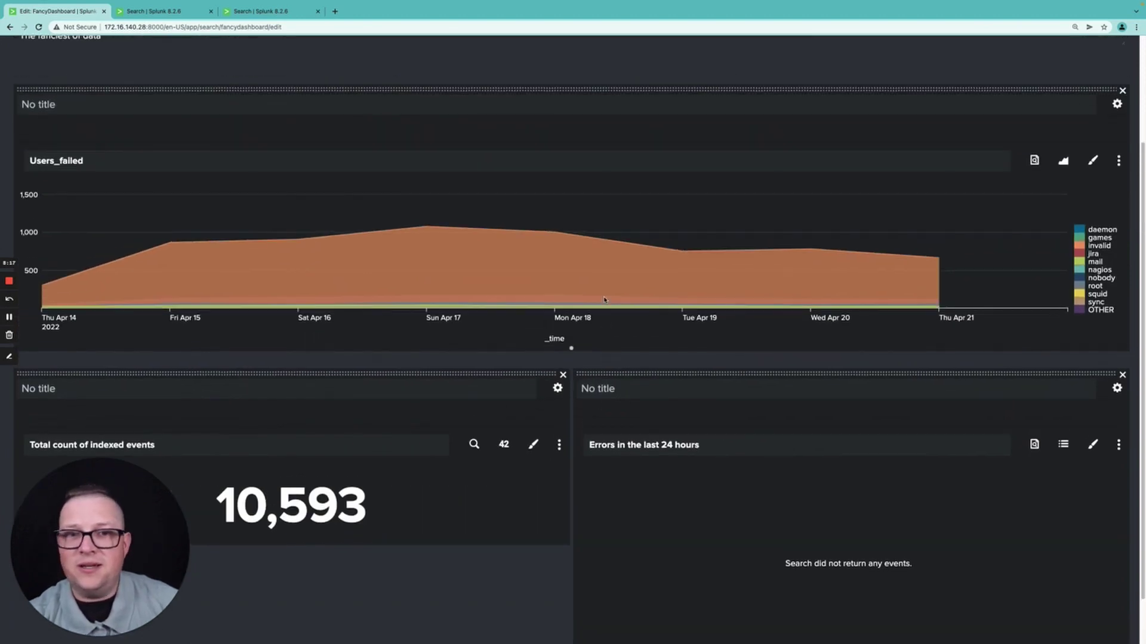
scroll(605, 299, "up", 1)
left_click_drag(422, 126, 966, 334)
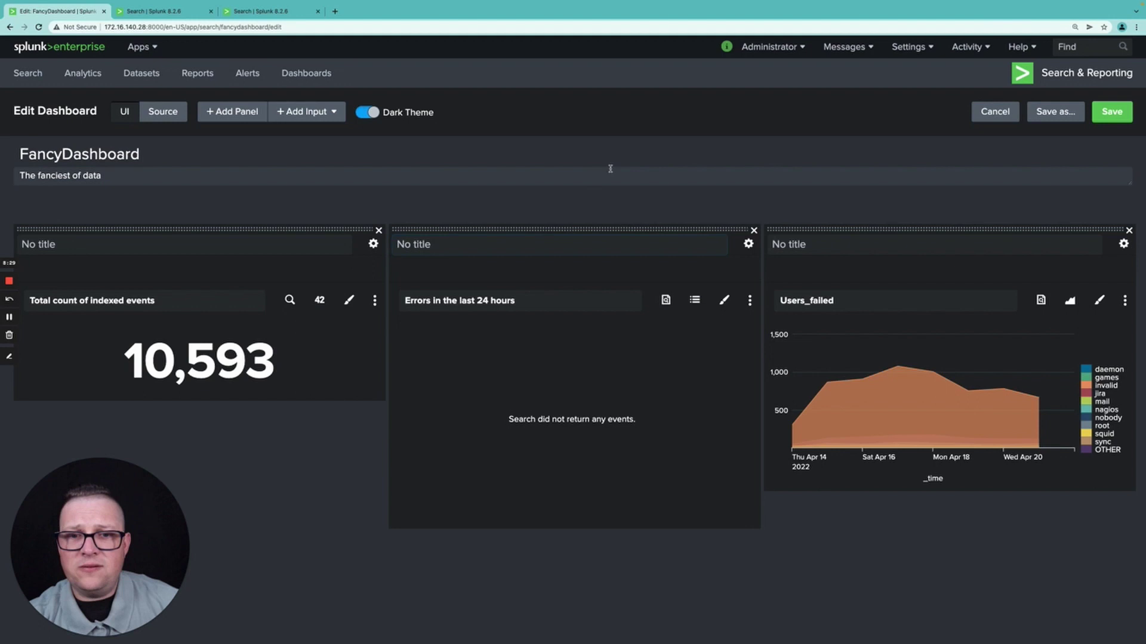
left_click_drag(848, 230, 573, 233)
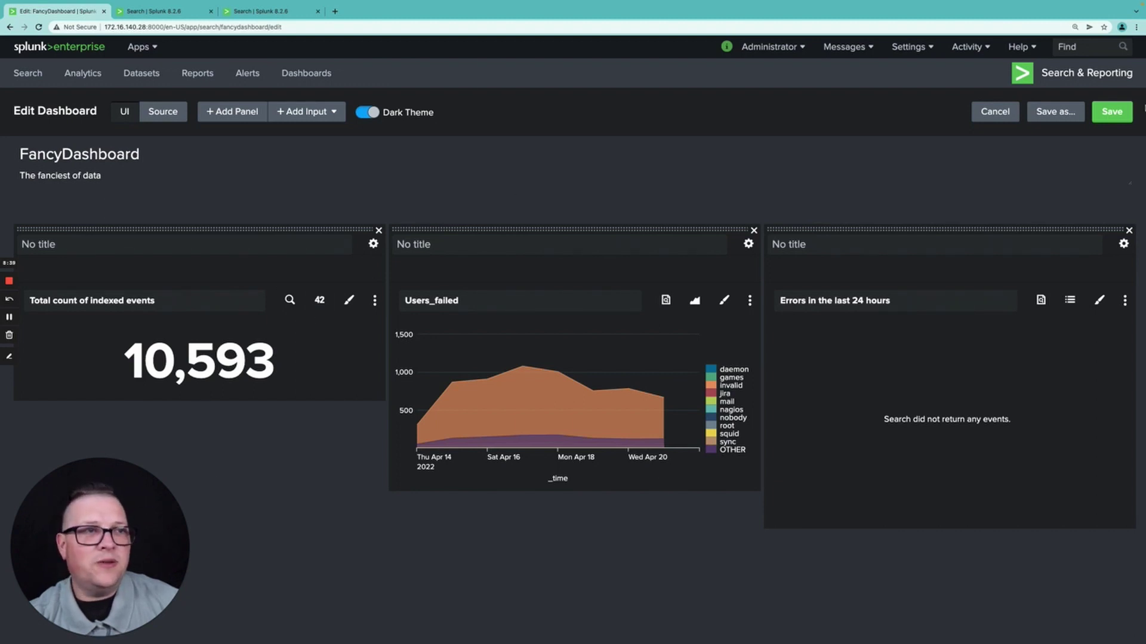
Save FancyDashboard's three-panel layout and switch back into edit mode
left_click(1112, 112)
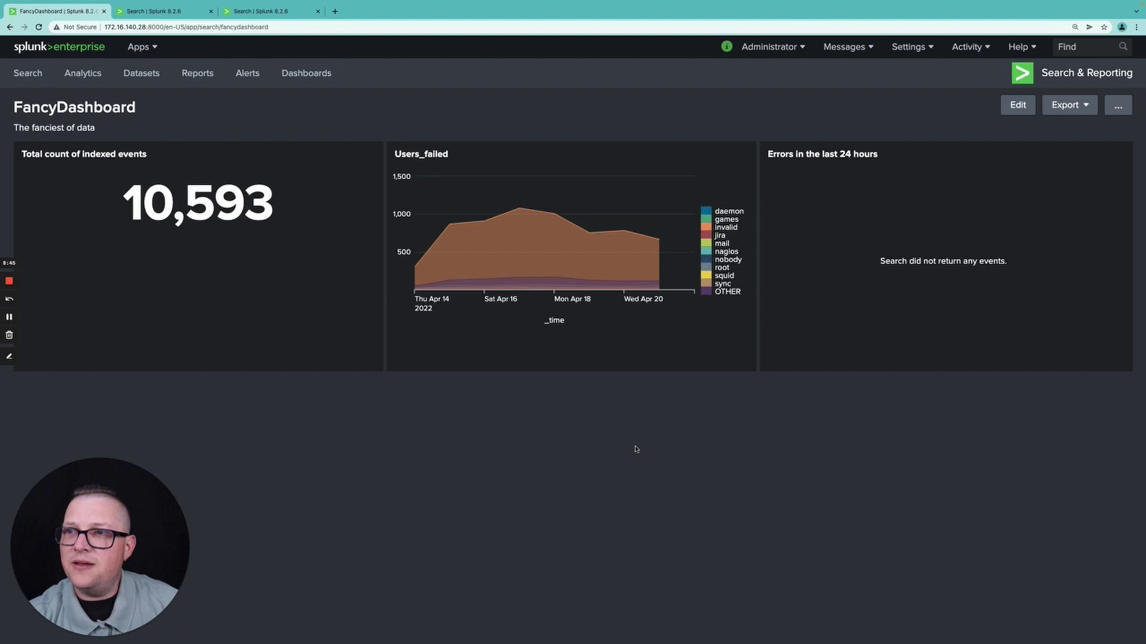
left_click(1016, 106)
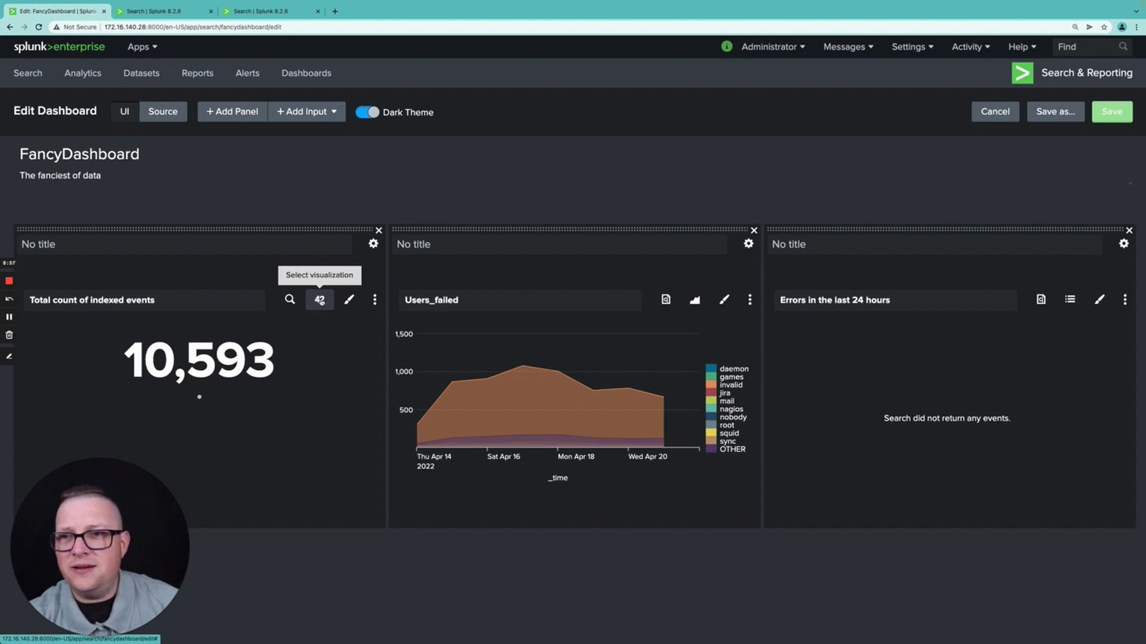
Open the count panel's Color formatting and set Use Colors to Yes
left_click(320, 301)
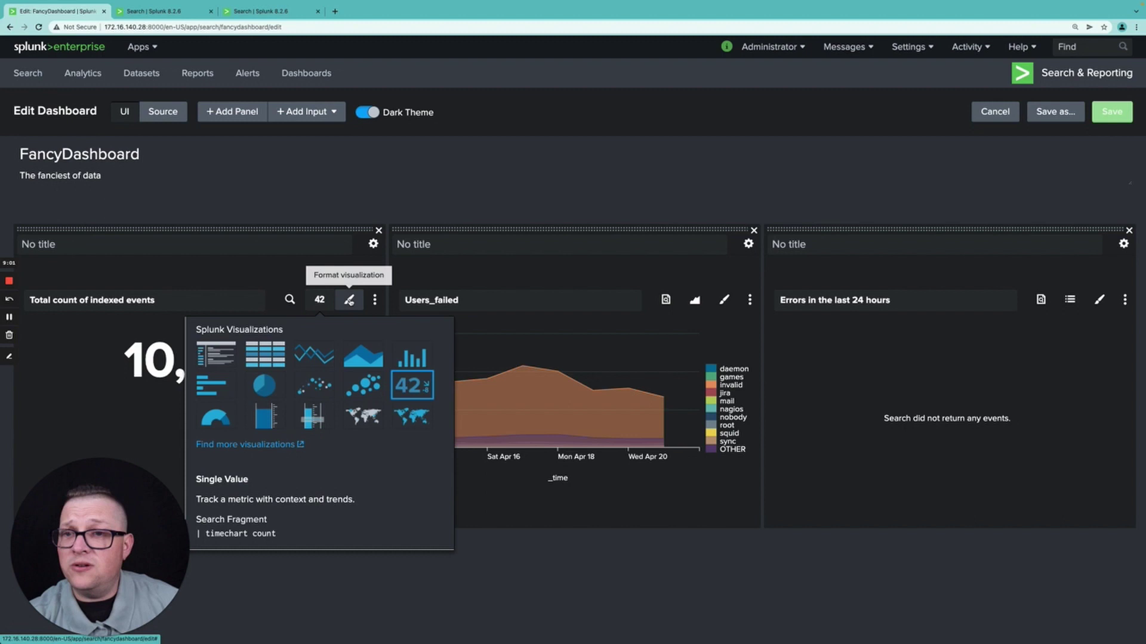
left_click(349, 301)
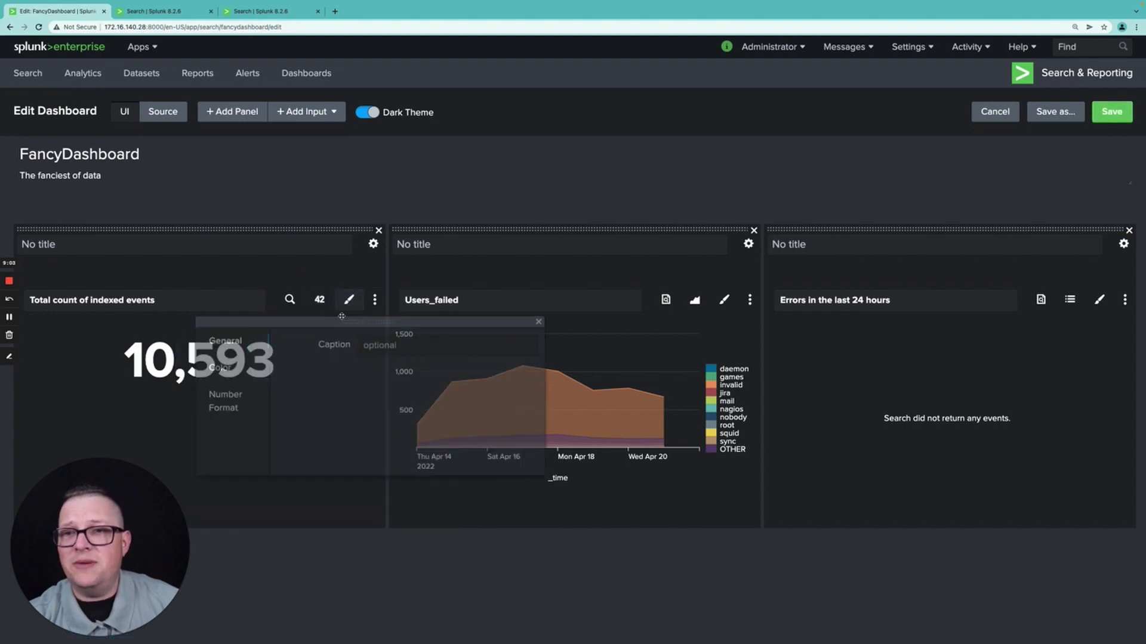
left_click_drag(322, 316, 586, 156)
left_click(613, 178)
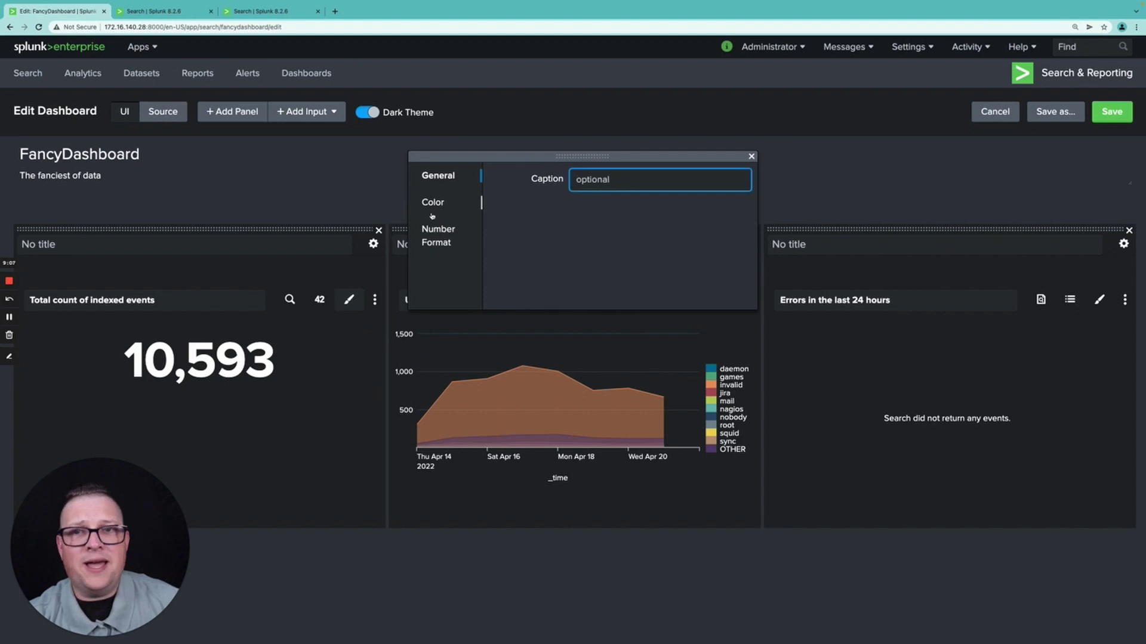
left_click(433, 203)
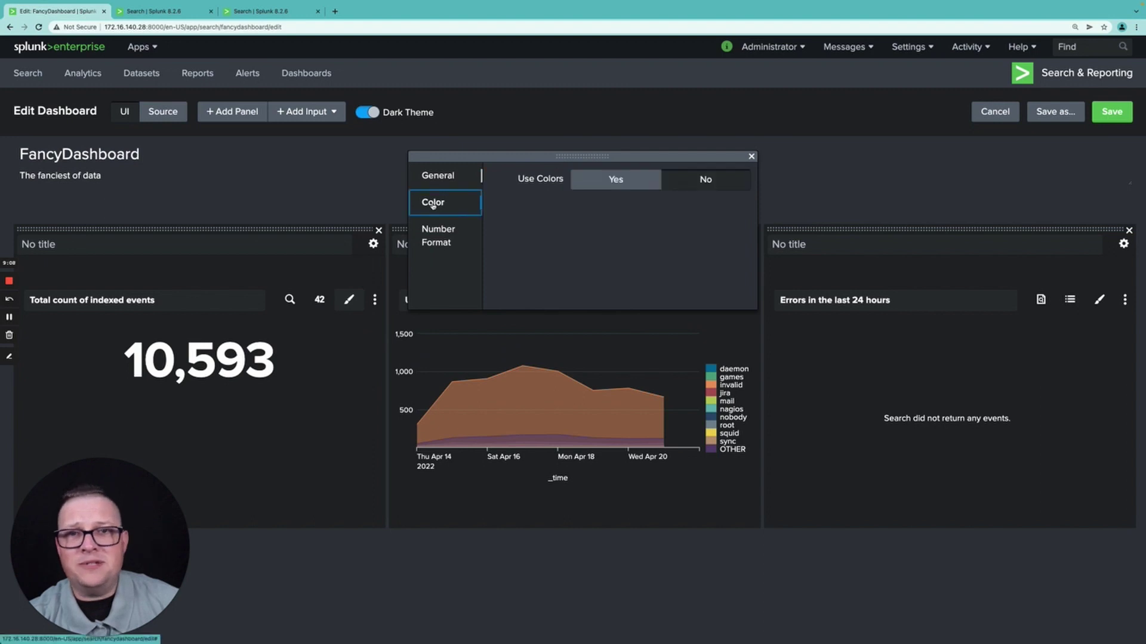
left_click(625, 184)
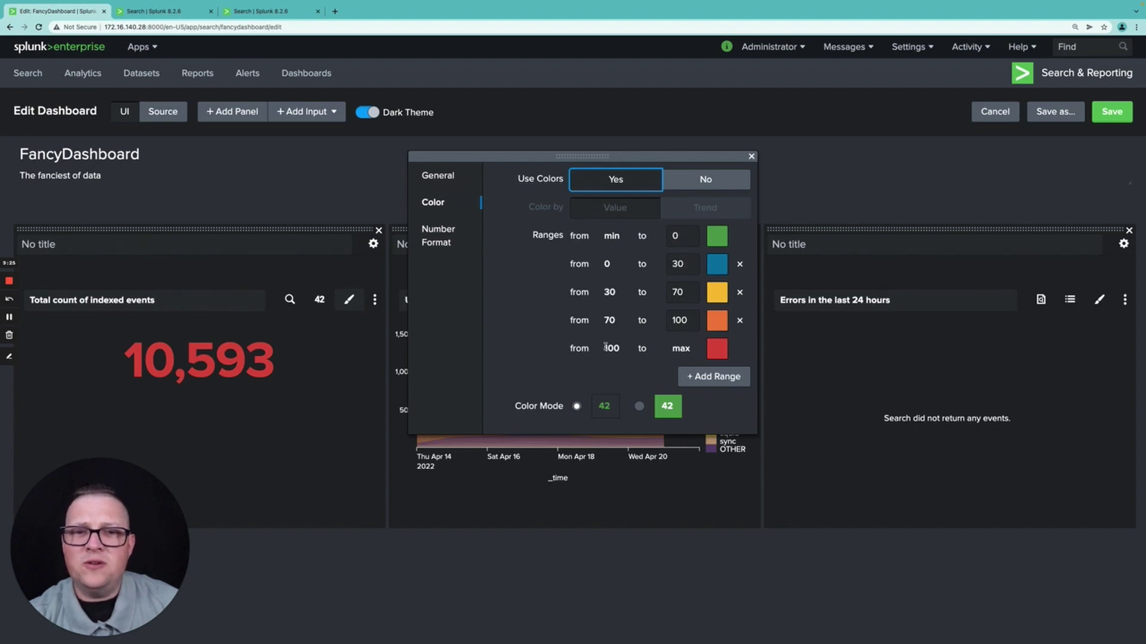
Replace the extra color ranges with three: green up to 1, yellow 1–2, red above 2
left_click(740, 264)
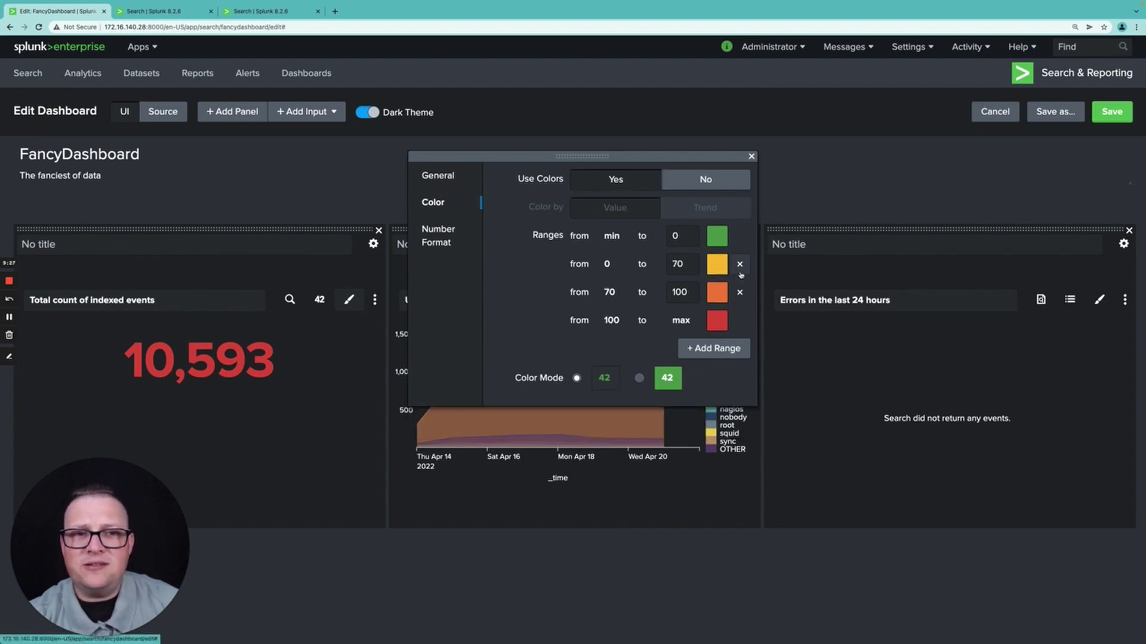
left_click(740, 265)
left_click(740, 265)
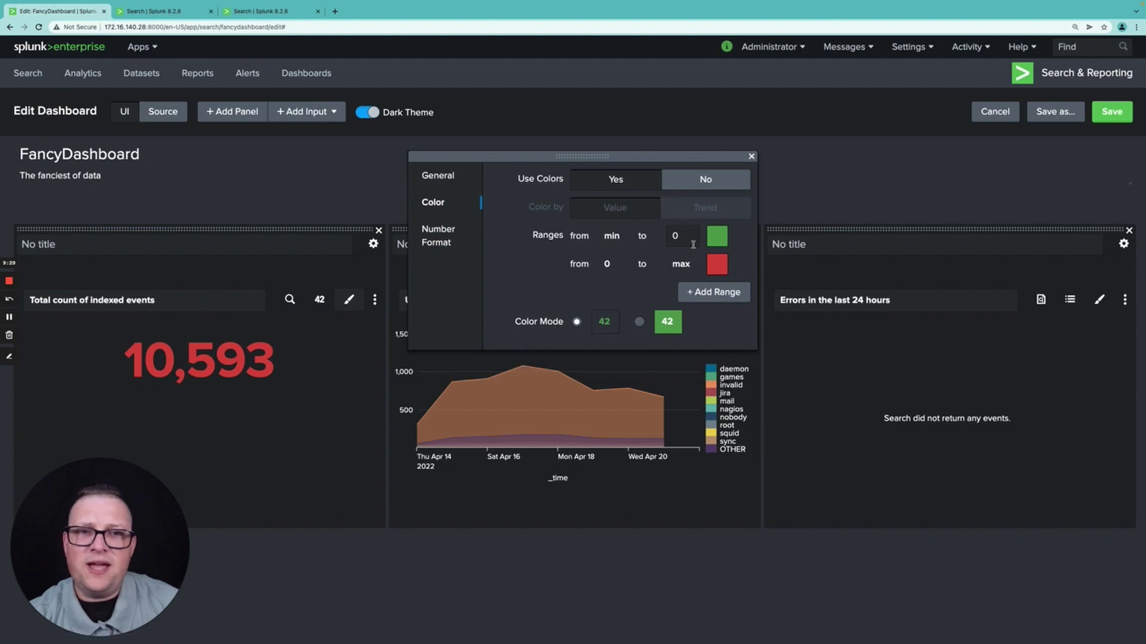
left_click(714, 292)
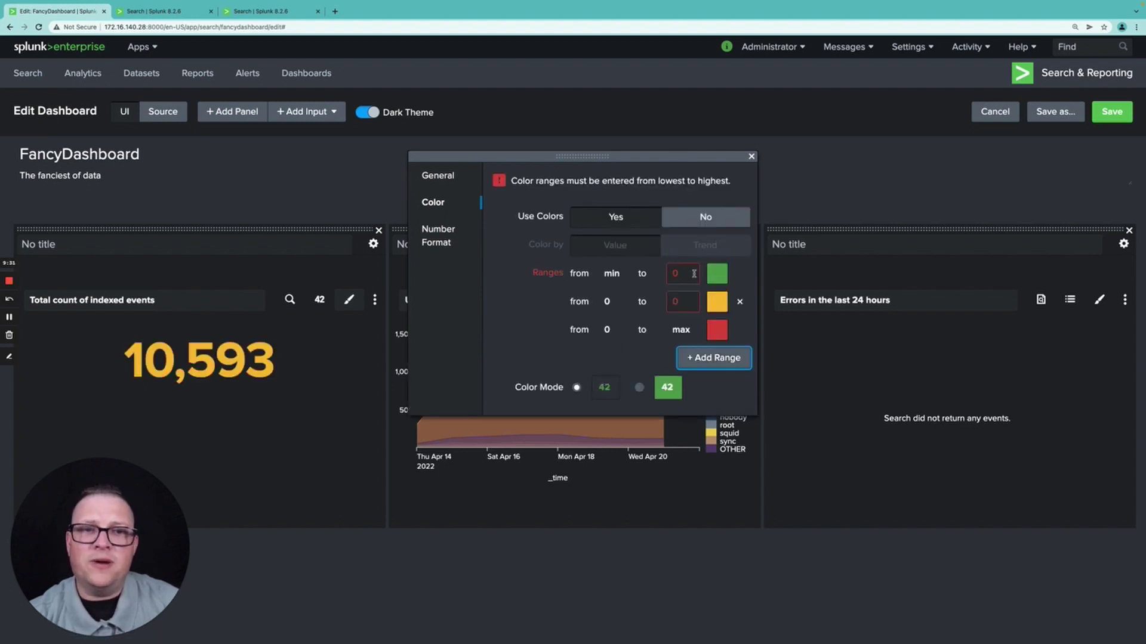
left_click(692, 274)
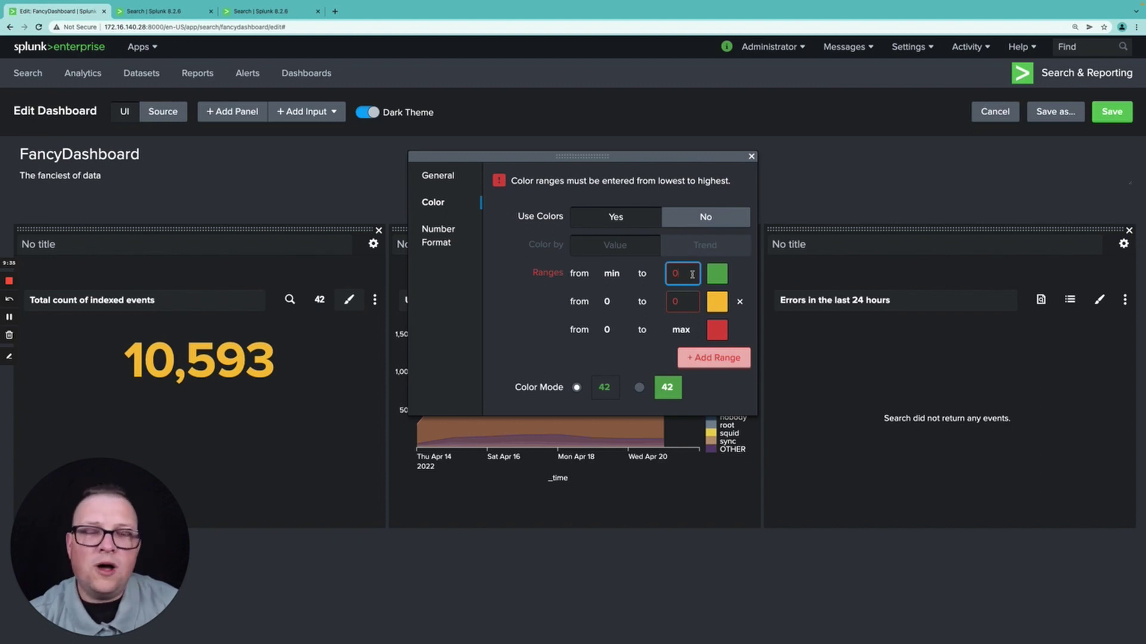
left_click_drag(692, 275, 658, 274)
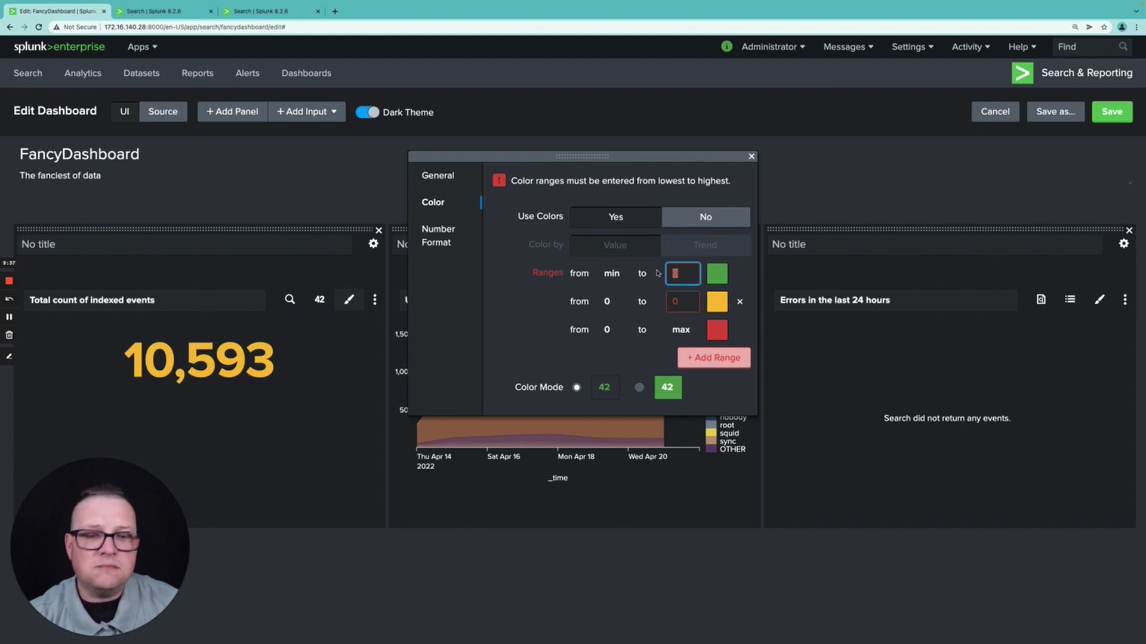
type("2")
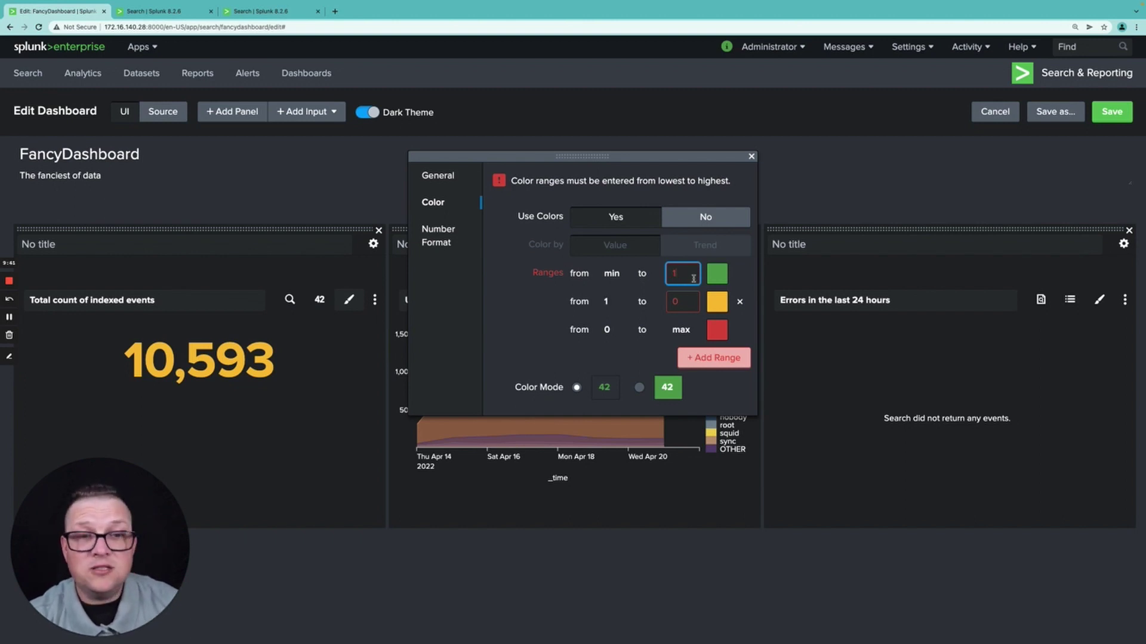
left_click_drag(687, 301, 669, 298)
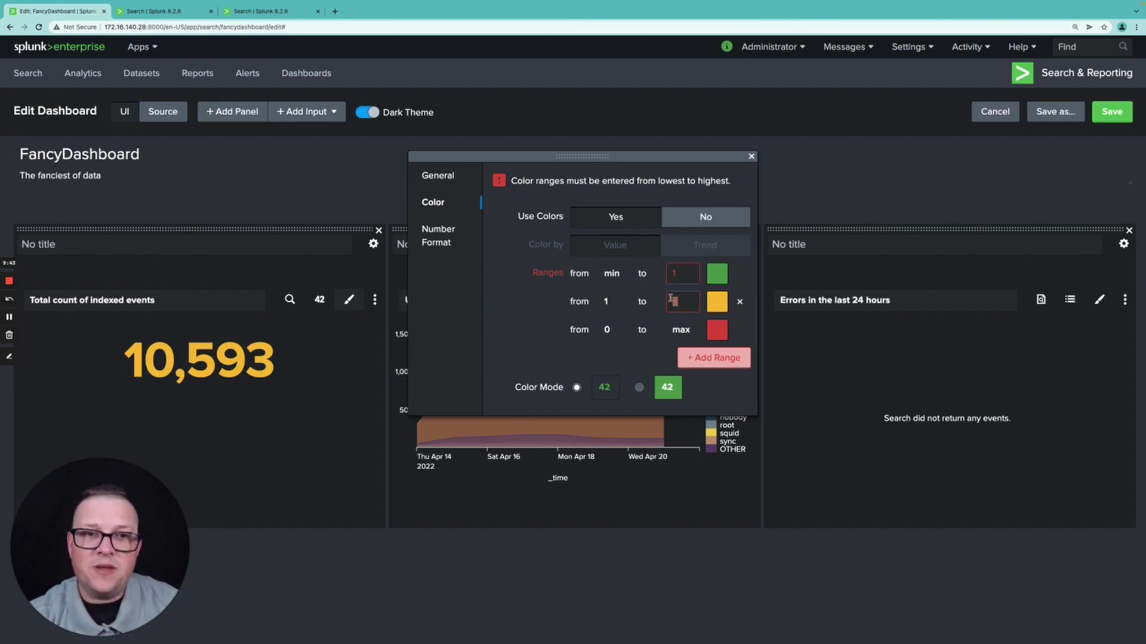
type("2")
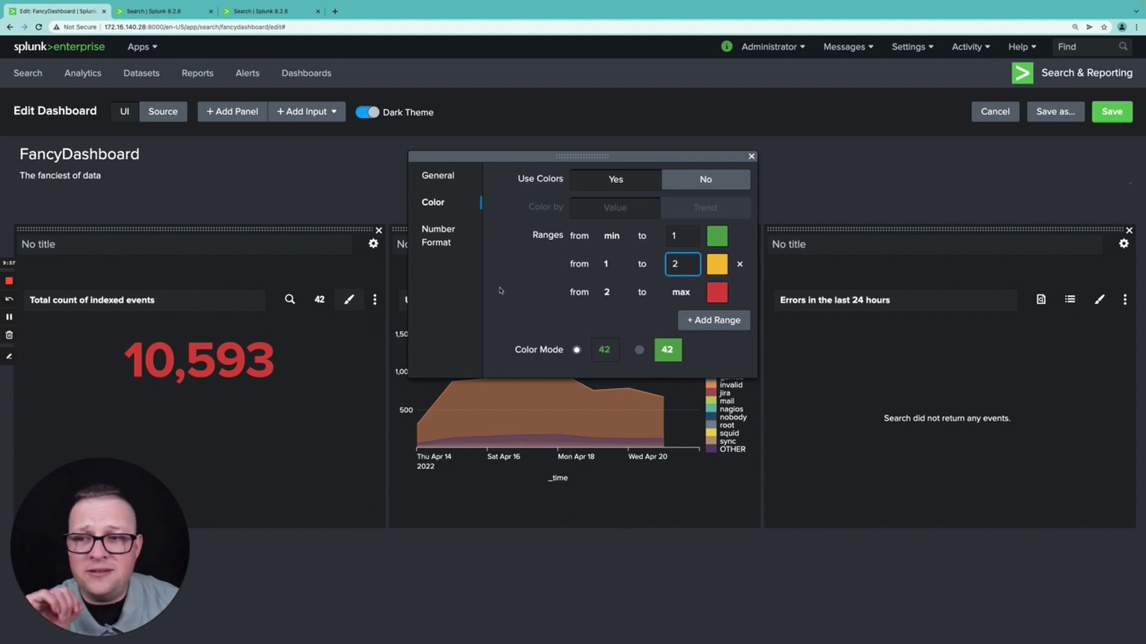
Leave Number Format precision at 0 and close the Format visualization window
left_click(442, 236)
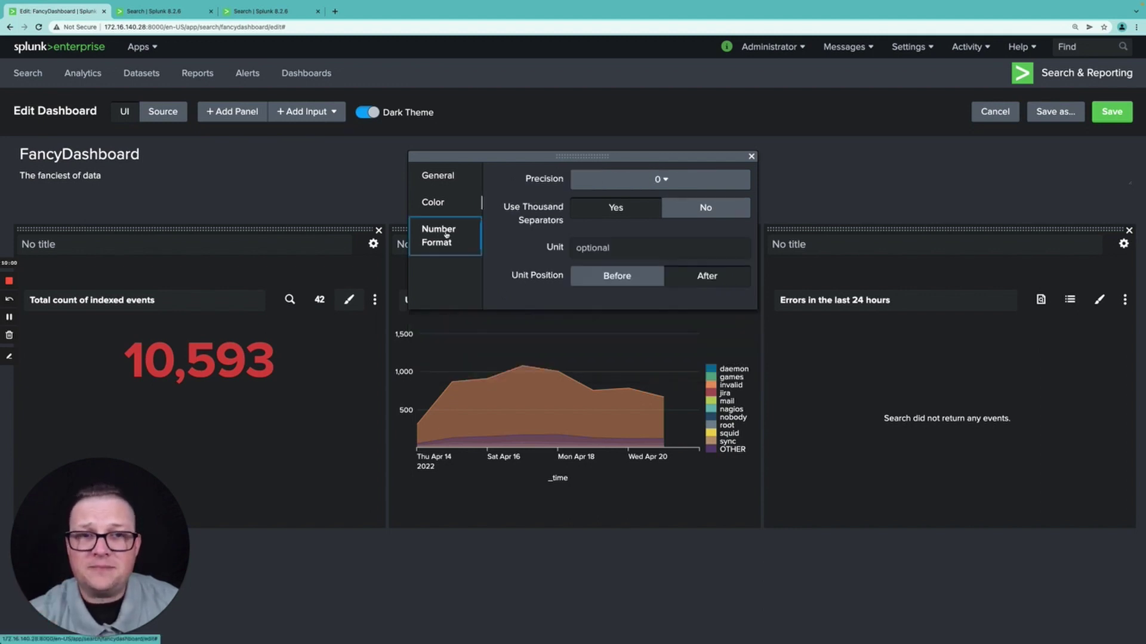
left_click(658, 176)
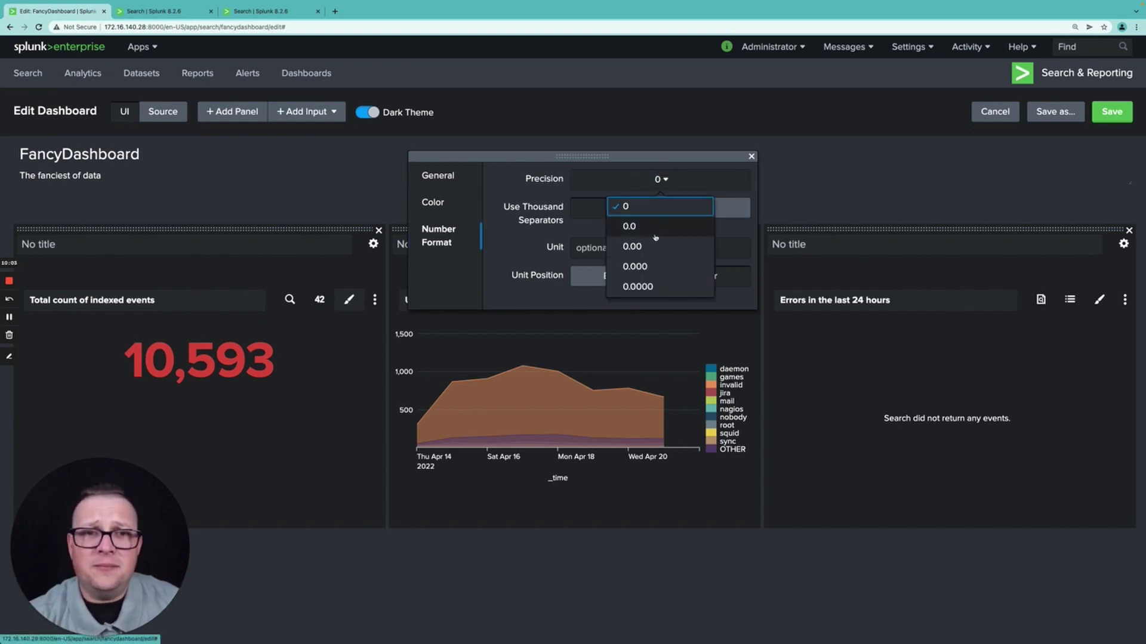
left_click(518, 228)
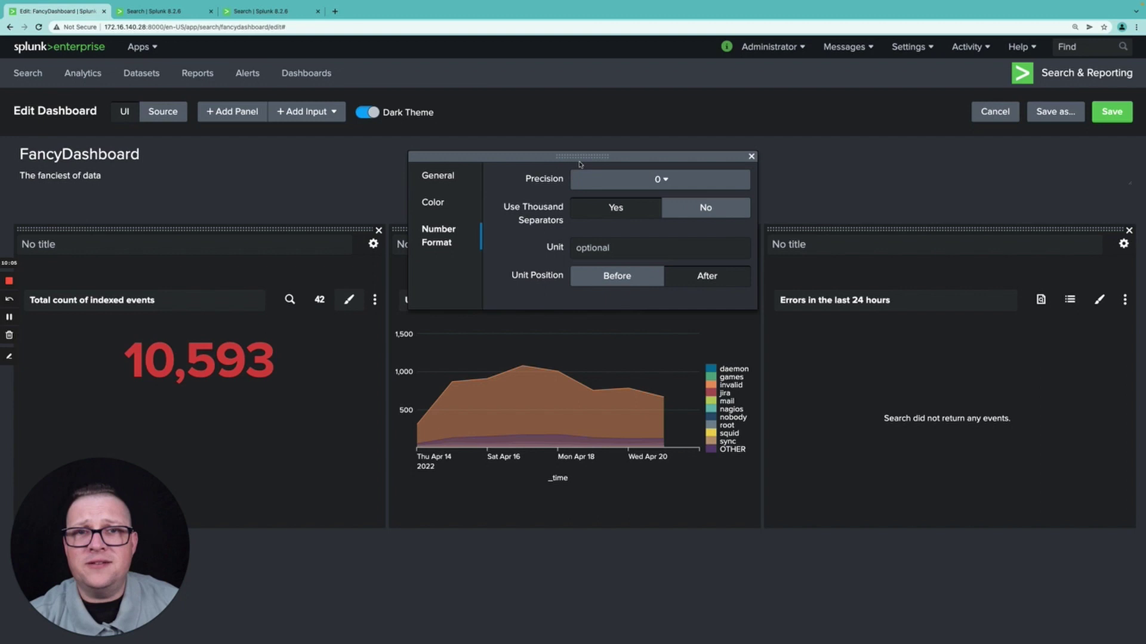
left_click_drag(585, 156, 586, 162)
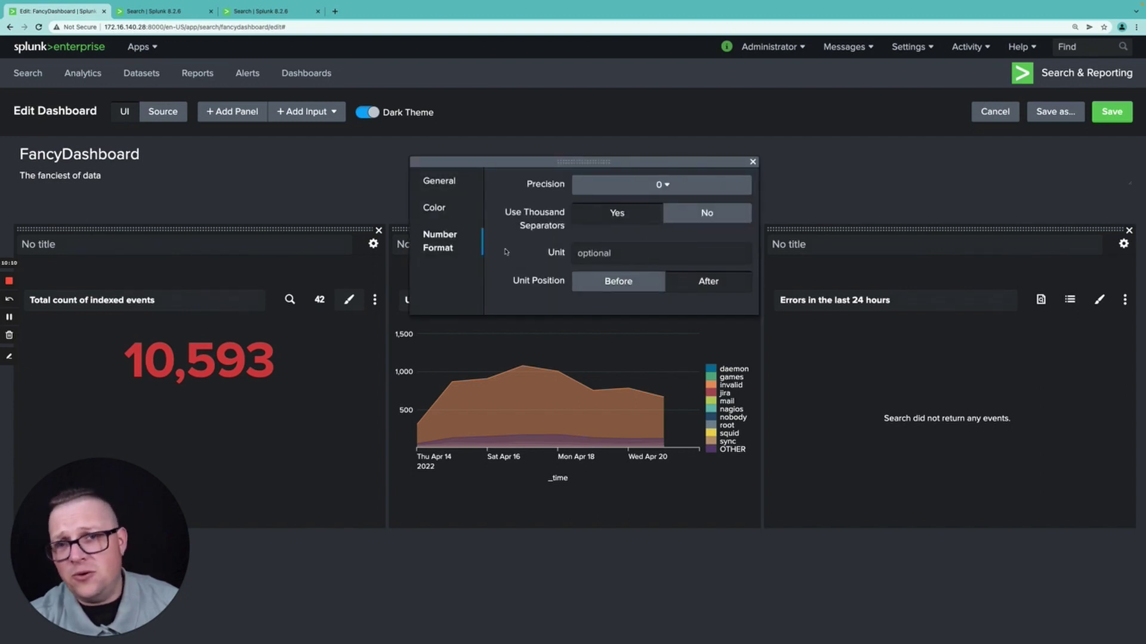
left_click(753, 162)
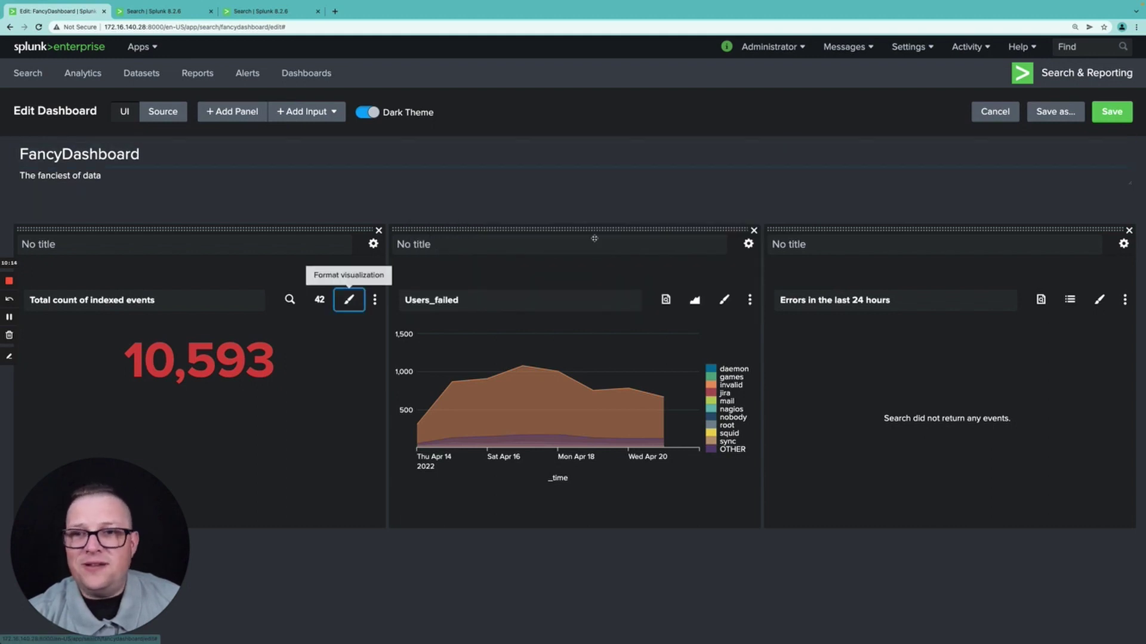
Save FancyDashboard showing 10,593 in red, then return to edit mode
left_click(1112, 111)
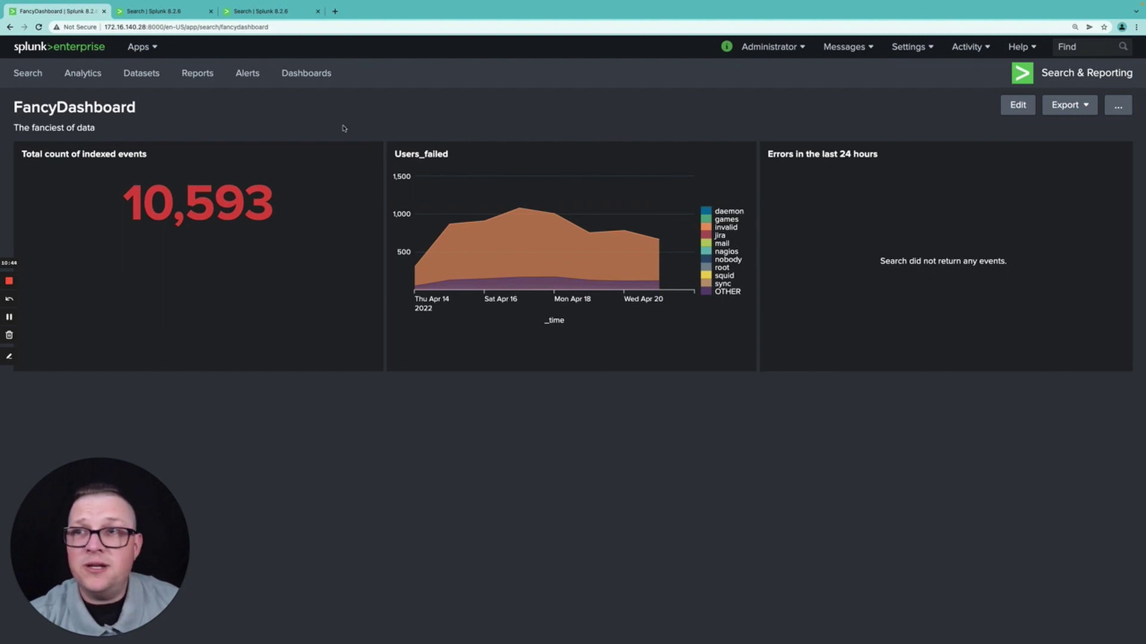
left_click(1018, 104)
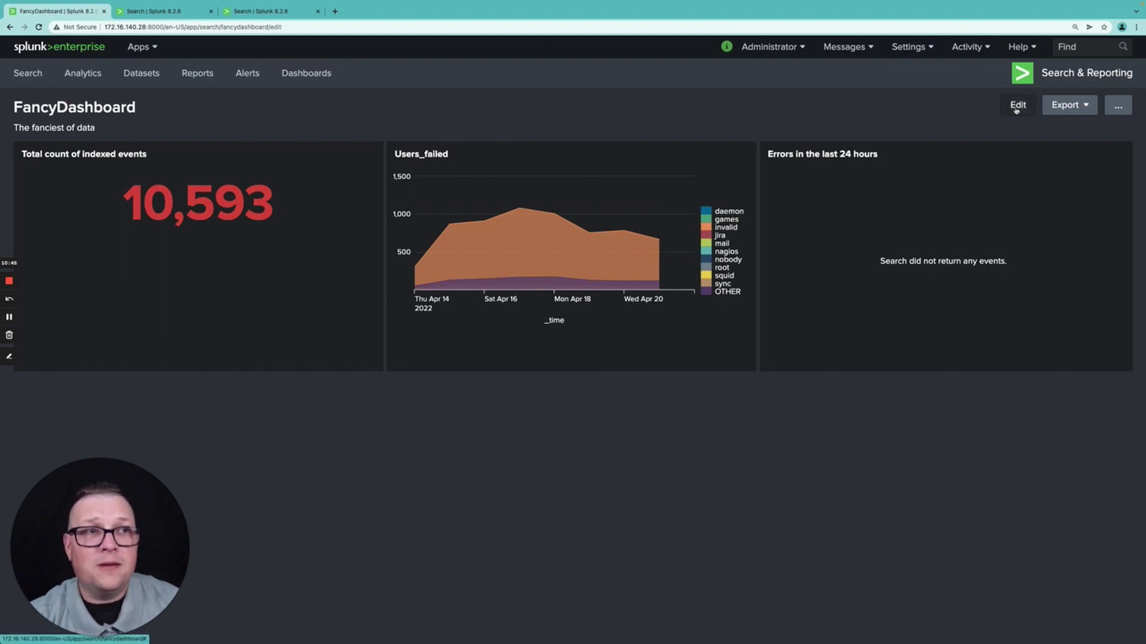